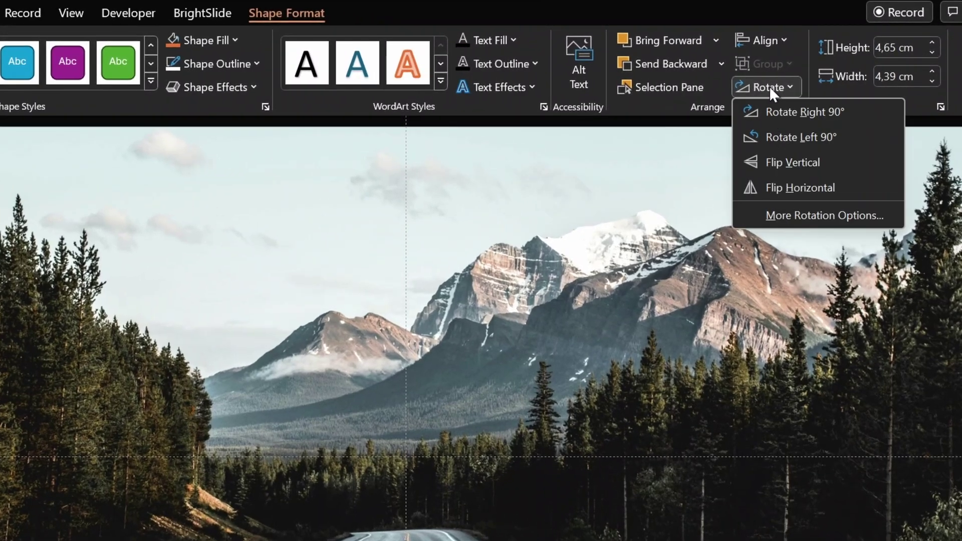
Mirror the copied orange triangle and place it edge to edge with the other half on the road's centre line
{"action": "left_click", "coordinate": [799, 174]}
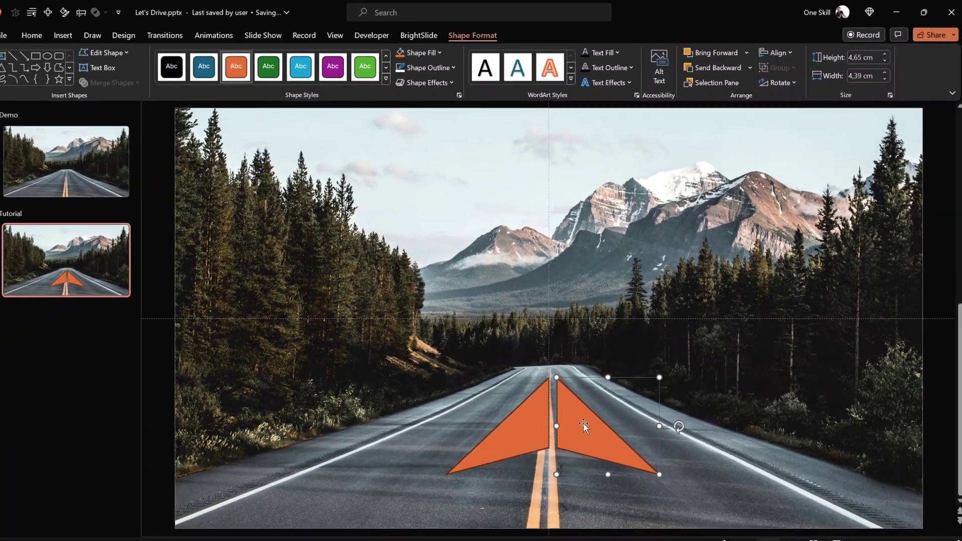
{"action": "mouse_move", "coordinate": [583, 423]}
{"action": "left_mouse_down"}
{"action": "mouse_move", "coordinate": [564, 396]}
{"action": "mouse_move", "coordinate": [581, 415]}
{"action": "left_mouse_up"}
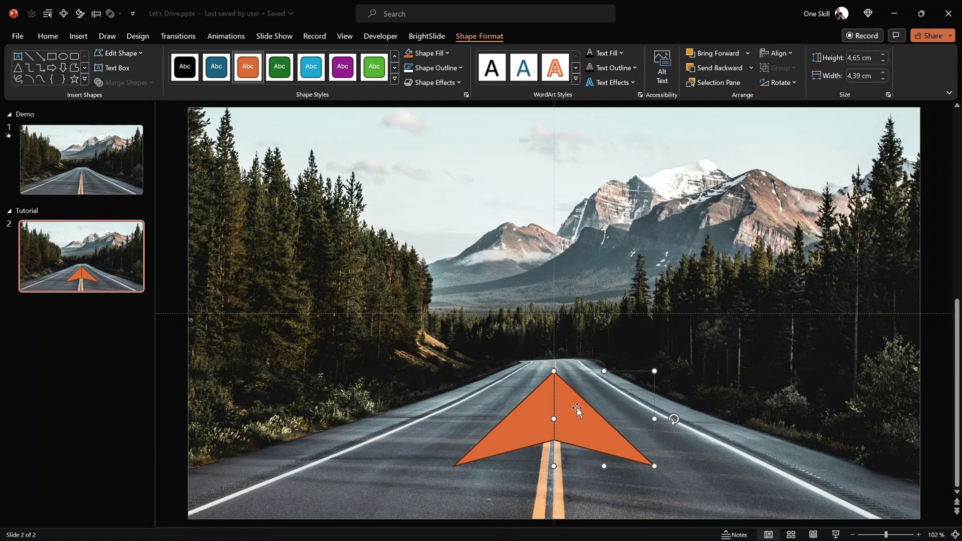
Merge the two orange triangles into a single arrow shape using Union
{"action": "left_click", "coordinate": [530, 415], "text": "shift"}
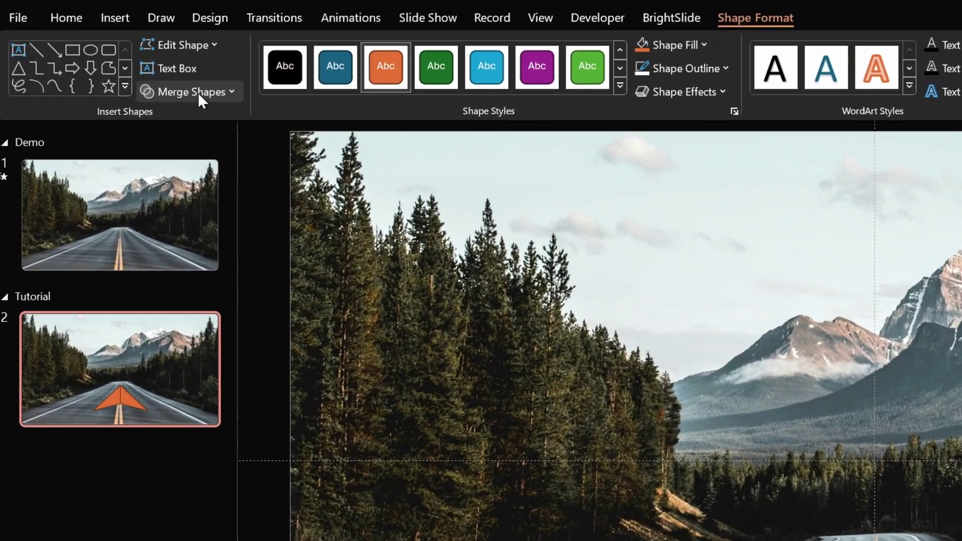
{"action": "left_click", "coordinate": [198, 92]}
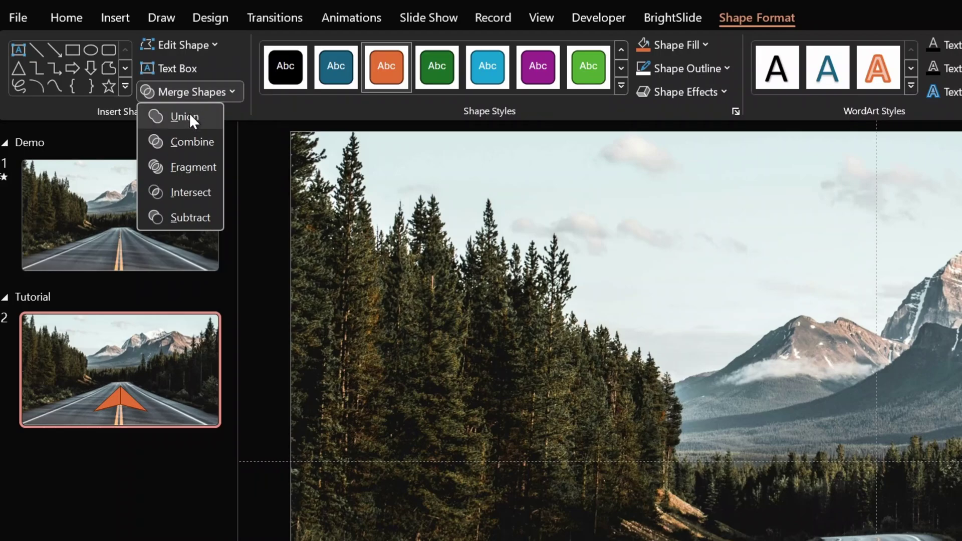
{"action": "left_click", "coordinate": [188, 114]}
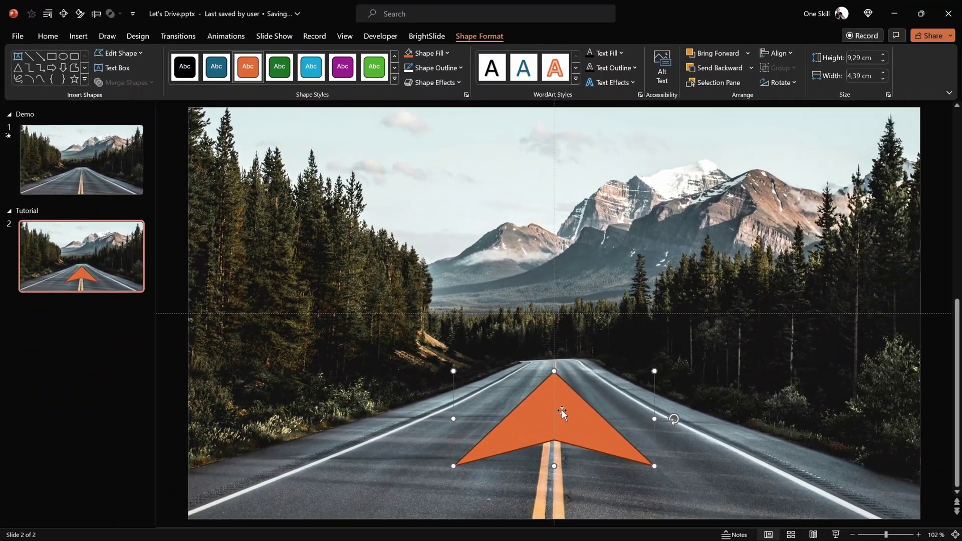
Move the merged arrow off the road towards the trees and undo that move
{"action": "left_click_drag", "start_coordinate": [553, 398], "coordinate": [480, 335]}
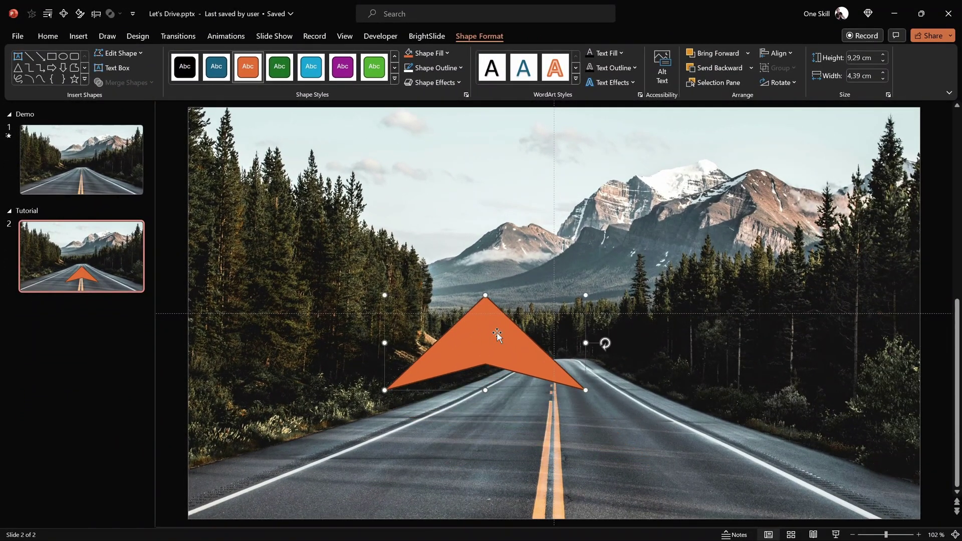
{"action": "key", "text": "ctrl+z"}
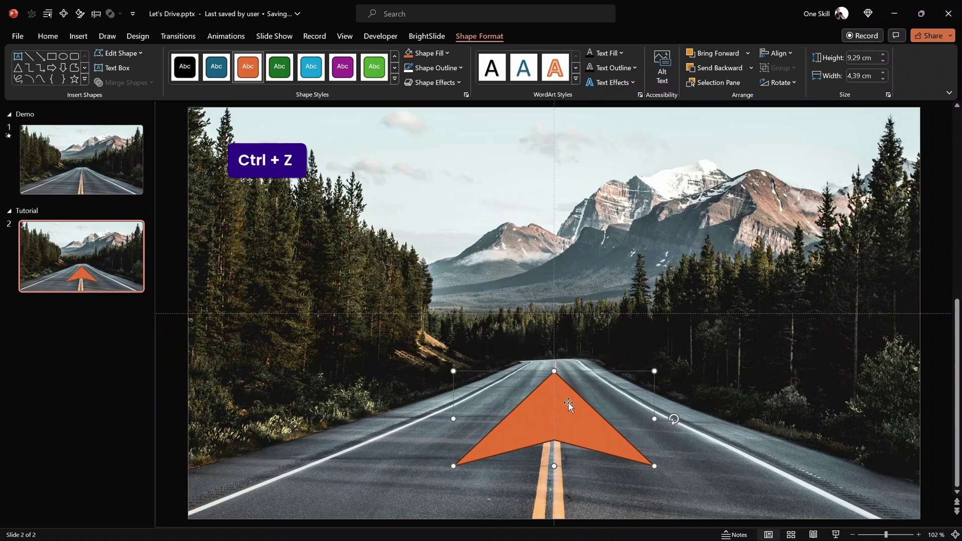
Hide the slide guides and set the merged arrow's outline colour to white
{"action": "left_click", "coordinate": [343, 40]}
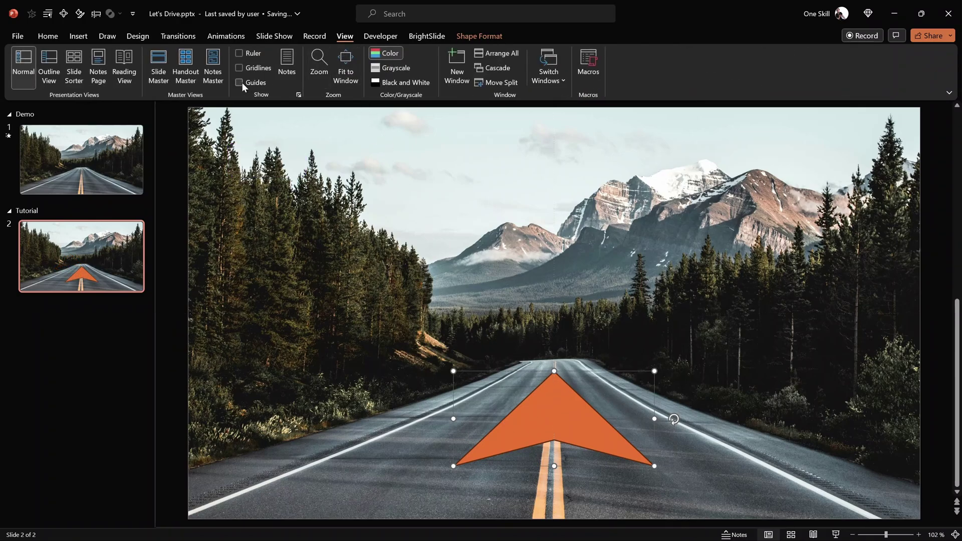
{"action": "left_click", "coordinate": [478, 35]}
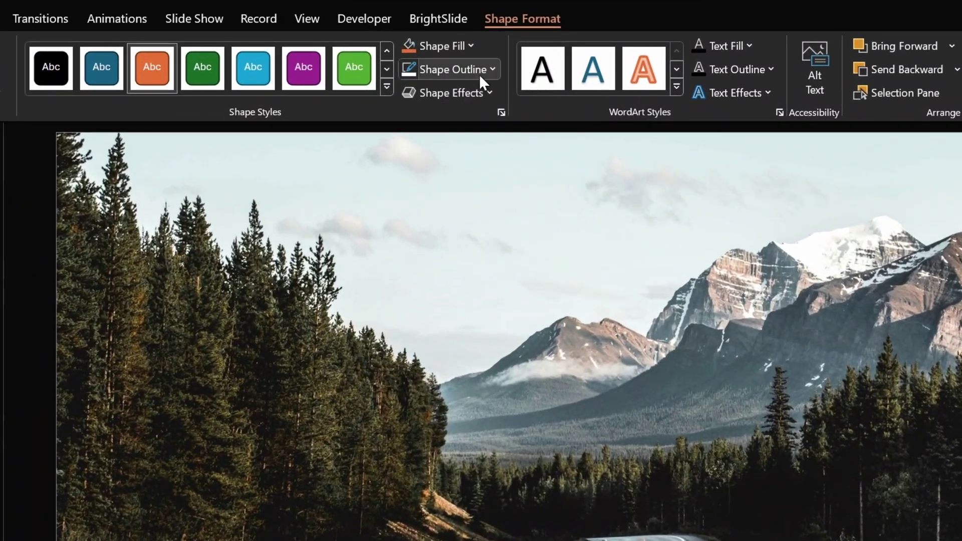
{"action": "left_click", "coordinate": [480, 69]}
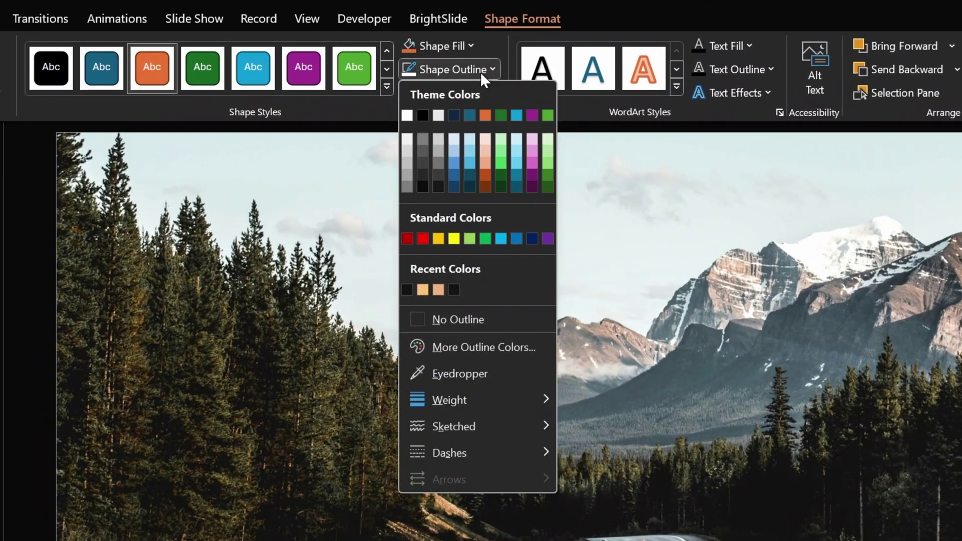
{"action": "left_click", "coordinate": [407, 116]}
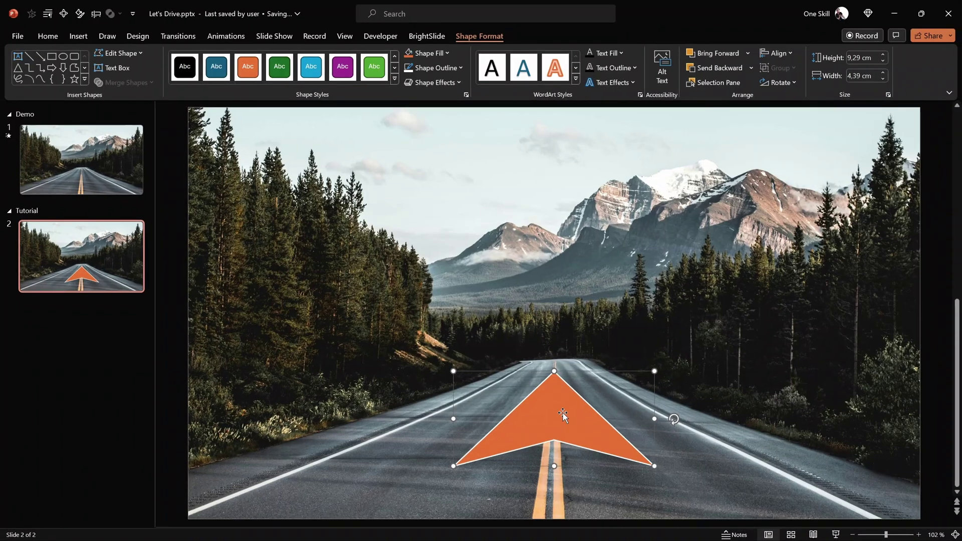
Give the arrow a gradient fill based on the lightest blue preset and remove the two middle gradient stops
{"action": "right_click", "coordinate": [552, 407]}
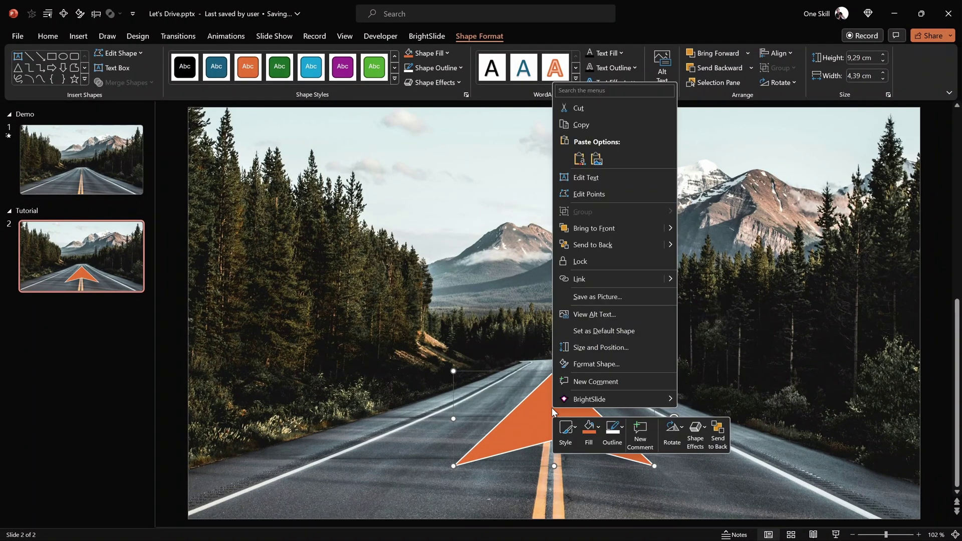
{"action": "left_click", "coordinate": [588, 366]}
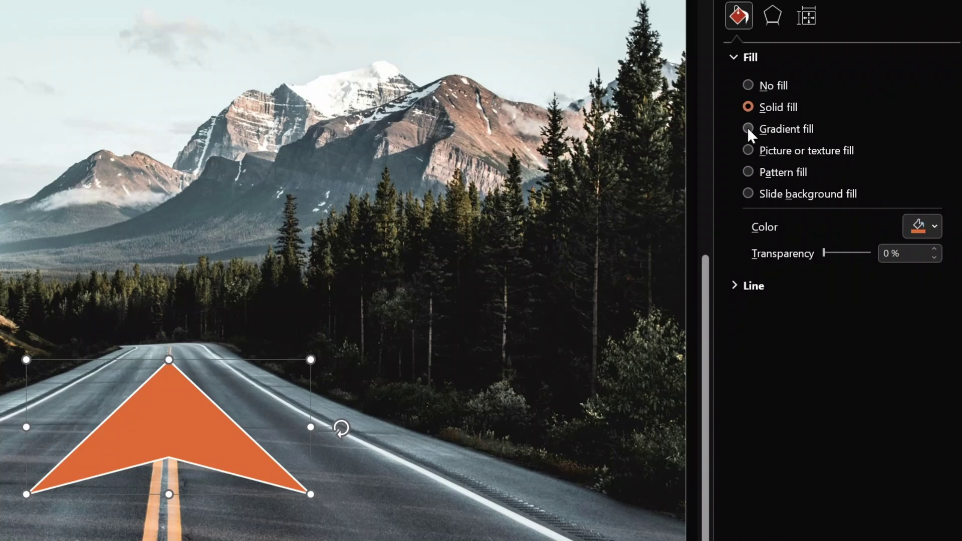
{"action": "left_click", "coordinate": [747, 128]}
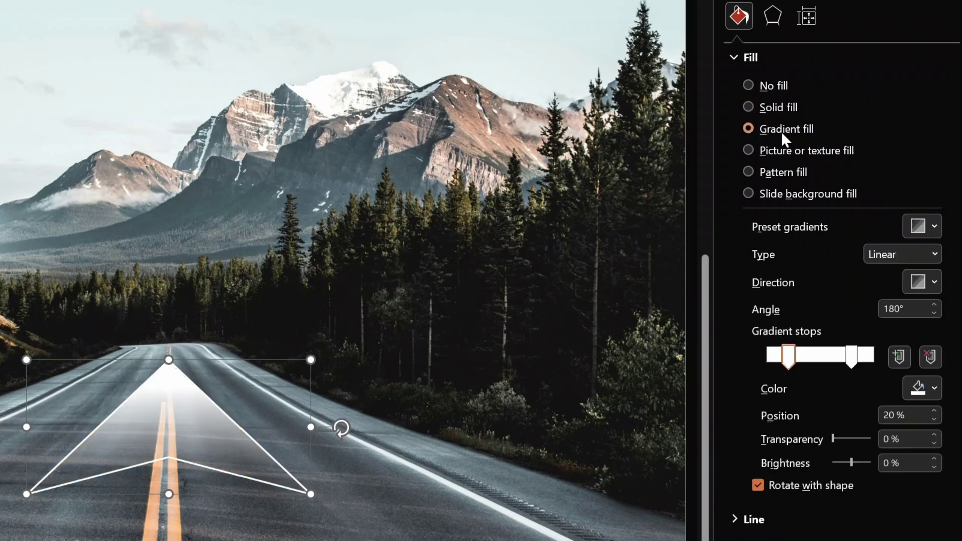
{"action": "left_click", "coordinate": [923, 231]}
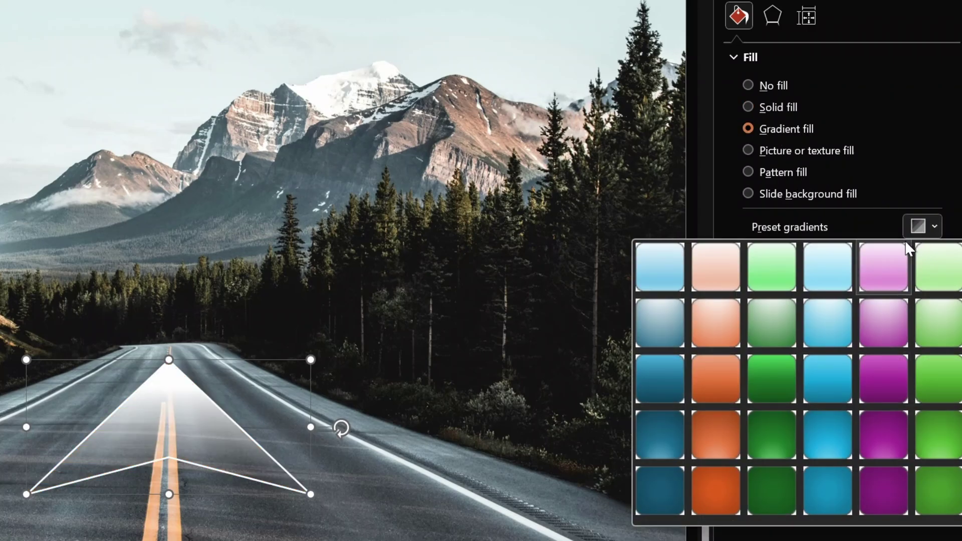
{"action": "left_click", "coordinate": [667, 267]}
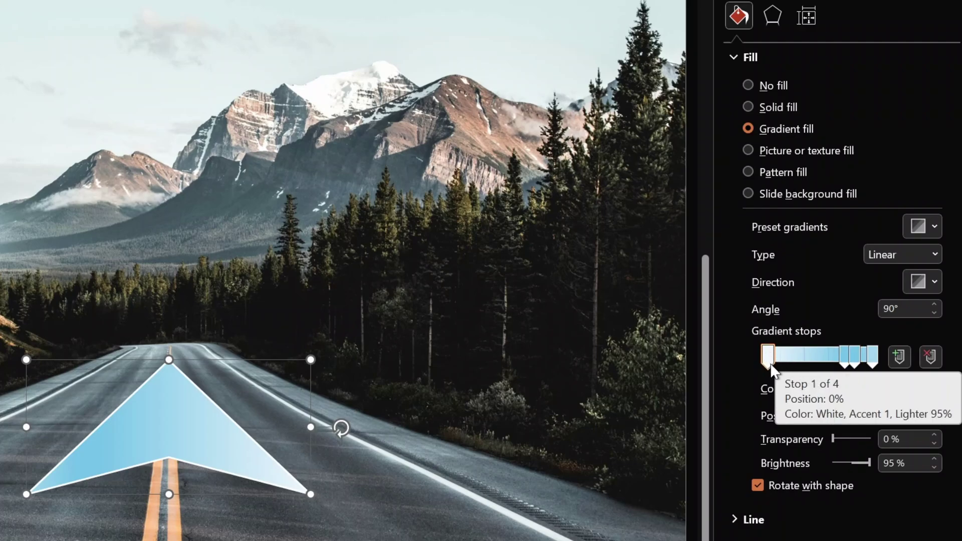
{"action": "left_click_drag", "start_coordinate": [845, 357], "coordinate": [847, 384]}
{"action": "left_click_drag", "start_coordinate": [854, 356], "coordinate": [855, 391]}
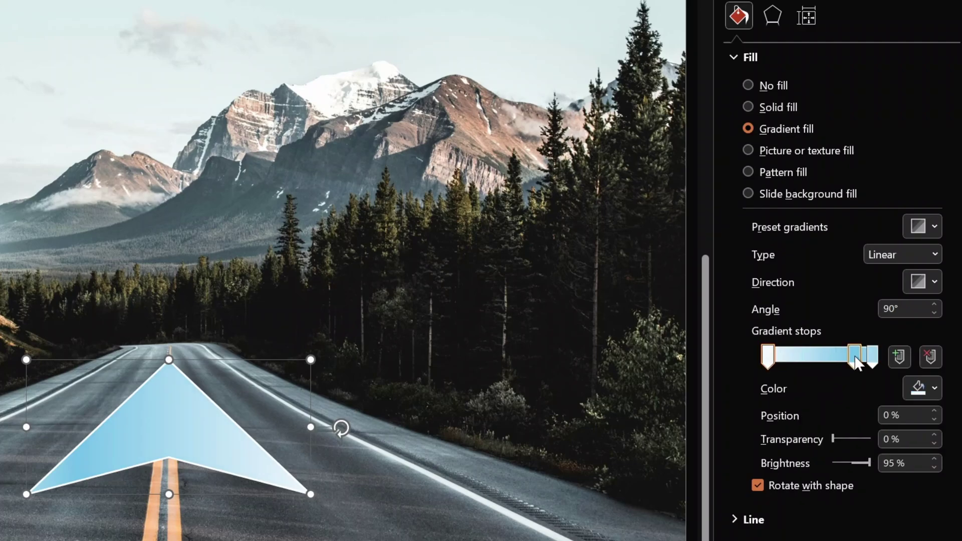
Colour the gradient's first stop white and its last stop black
{"action": "left_click", "coordinate": [766, 360]}
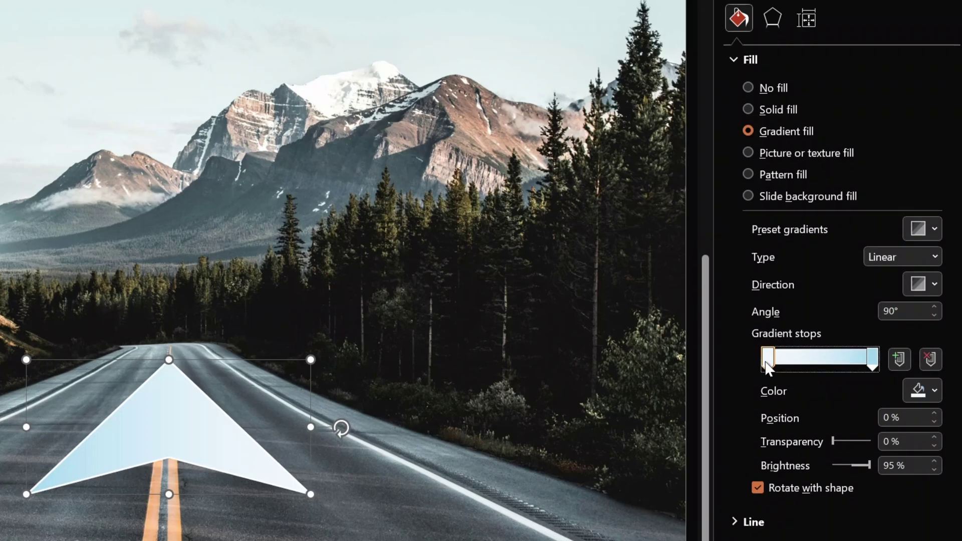
{"action": "left_click", "coordinate": [918, 390]}
{"action": "left_click", "coordinate": [814, 147]}
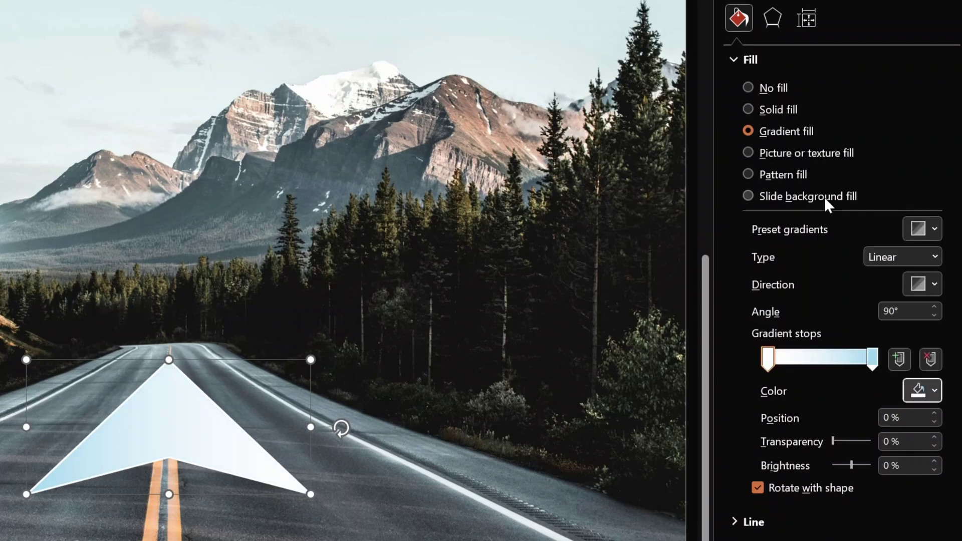
{"action": "left_click", "coordinate": [873, 361]}
{"action": "left_click", "coordinate": [925, 390]}
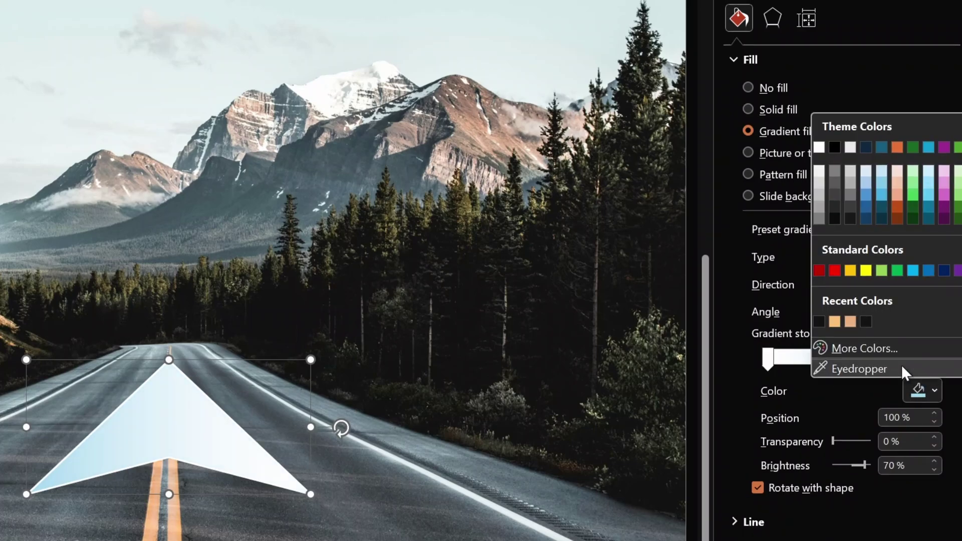
{"action": "left_click", "coordinate": [835, 146]}
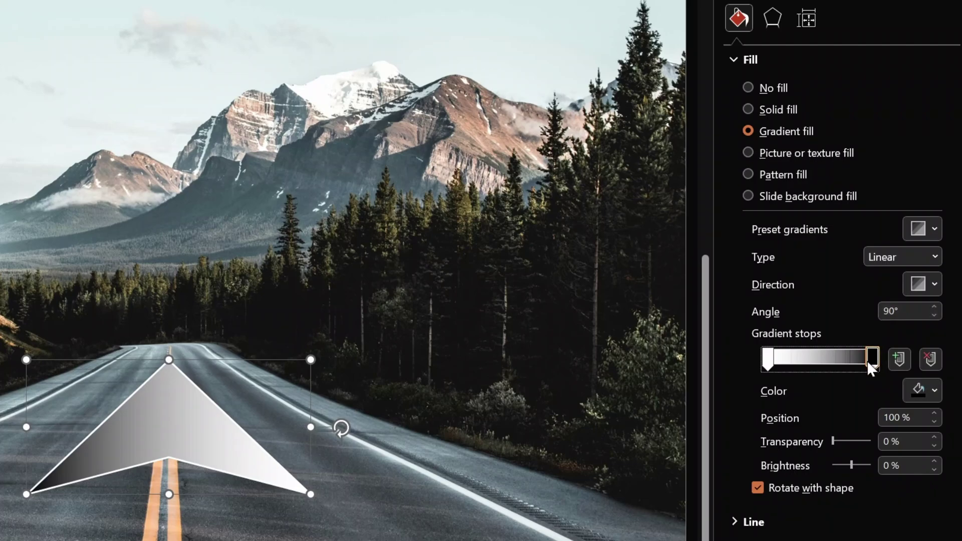
Bring the two gradient stops closer together, with the white one at about 38 % and the black one at 65 %
{"action": "left_click_drag", "start_coordinate": [867, 360], "coordinate": [829, 360]}
{"action": "left_click_drag", "start_coordinate": [768, 360], "coordinate": [833, 368]}
{"action": "left_click", "coordinate": [833, 360]}
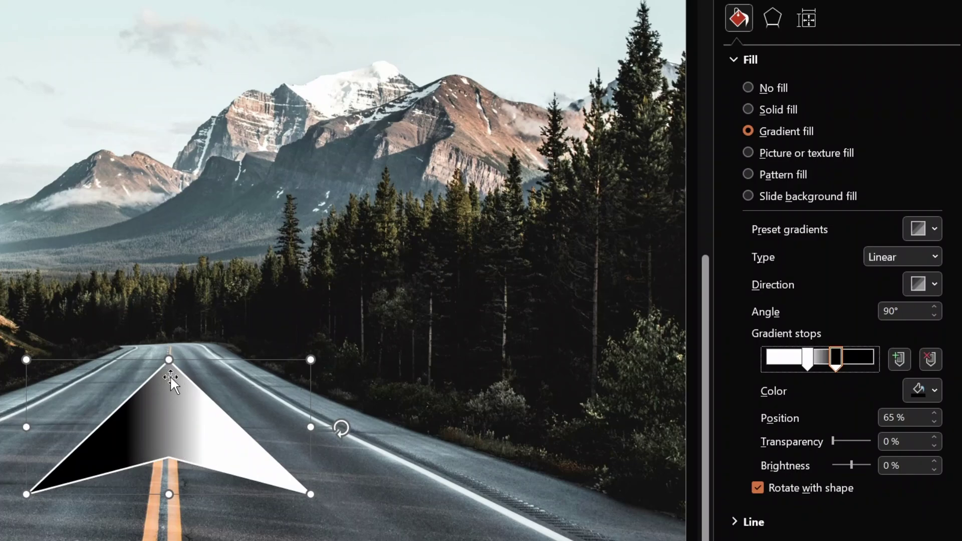
Set the linear gradient's direction to 180° so that white fills the arrow's tip
{"action": "left_click", "coordinate": [926, 284]}
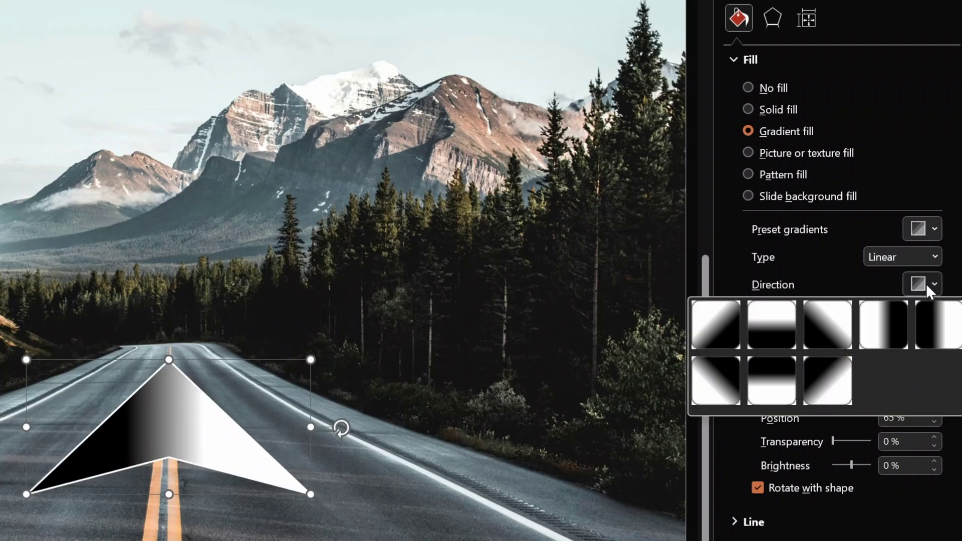
{"action": "left_click", "coordinate": [880, 326]}
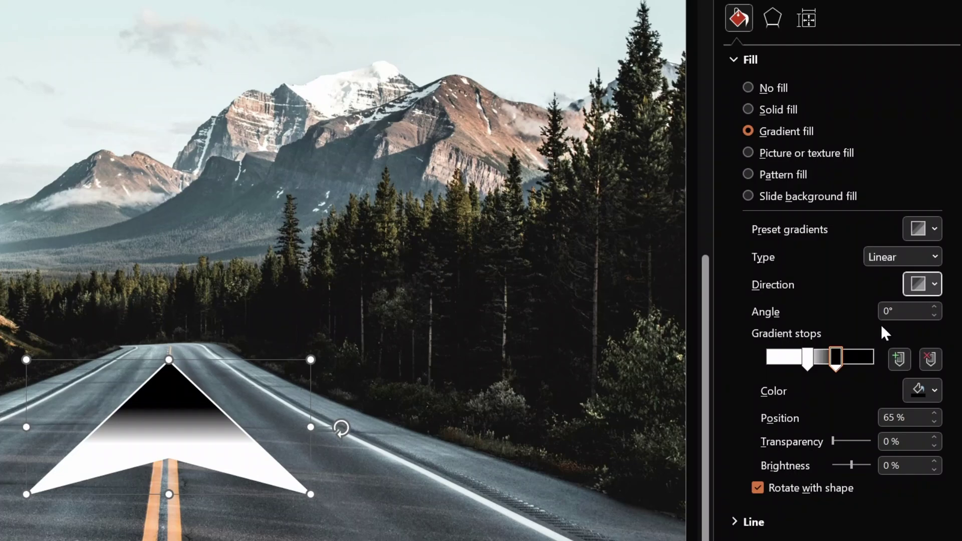
{"action": "left_click", "coordinate": [921, 288]}
{"action": "left_click", "coordinate": [937, 324]}
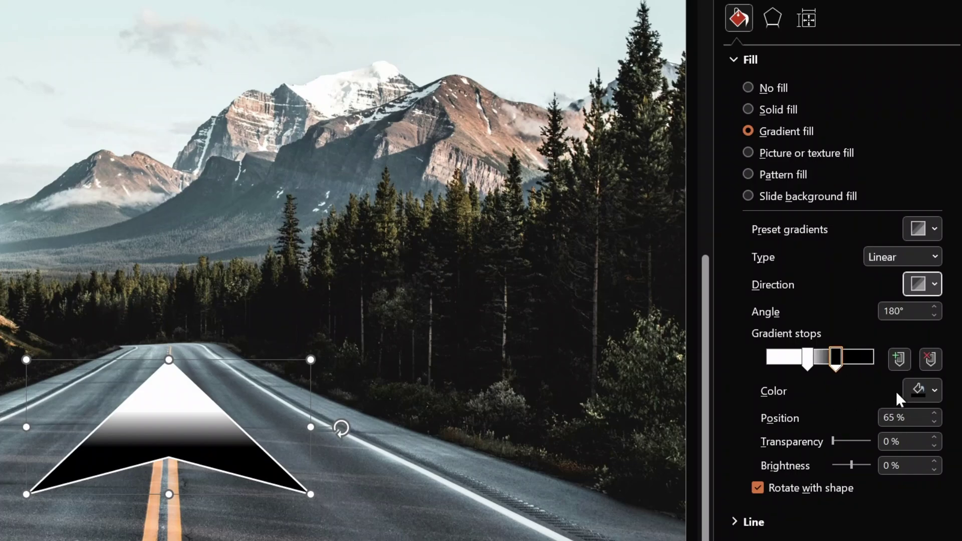
Change the black gradient stop to white and set its transparency to 100 %
{"action": "left_click", "coordinate": [922, 389]}
{"action": "left_click", "coordinate": [820, 147]}
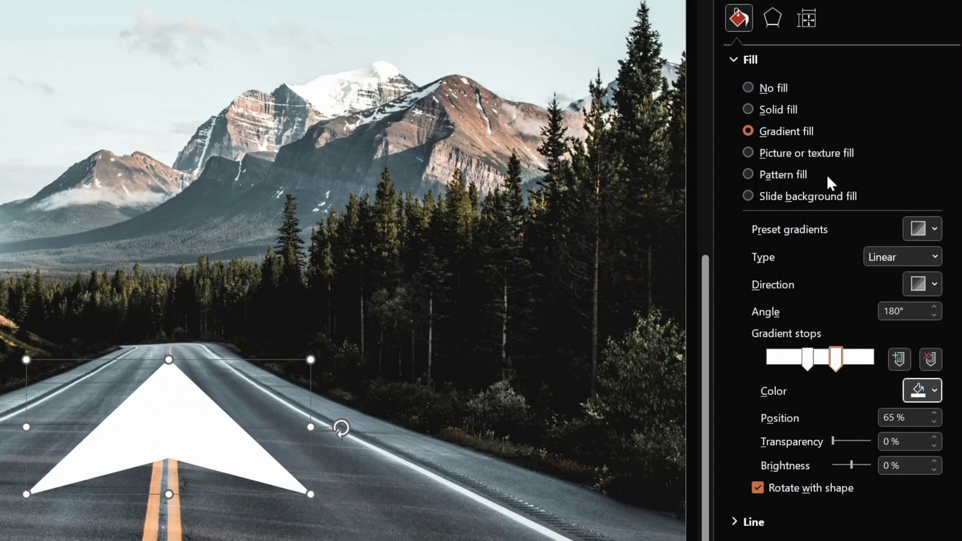
{"action": "left_click_drag", "start_coordinate": [832, 443], "coordinate": [901, 447]}
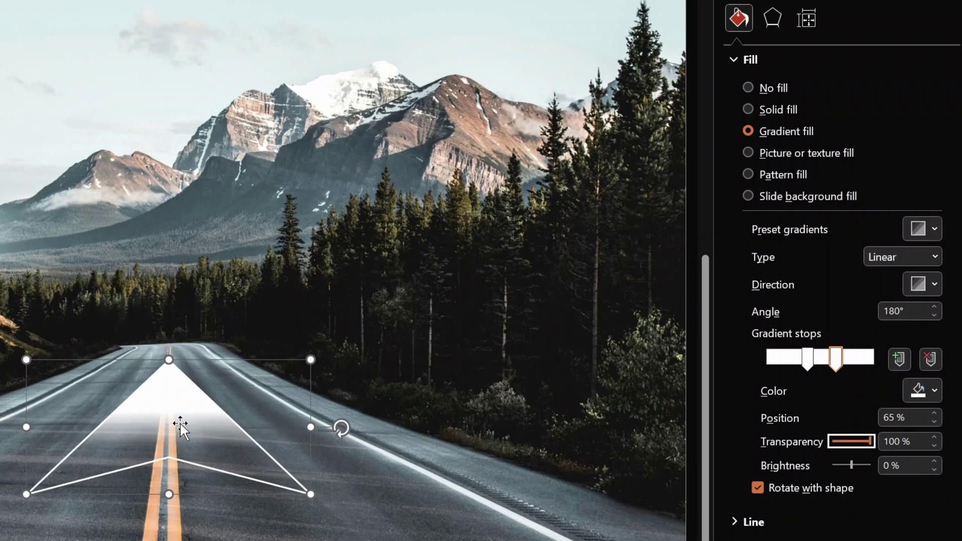
Position the fully transparent gradient stop at 80 % and the opaque white stop at 20 %
{"action": "left_click", "coordinate": [842, 359]}
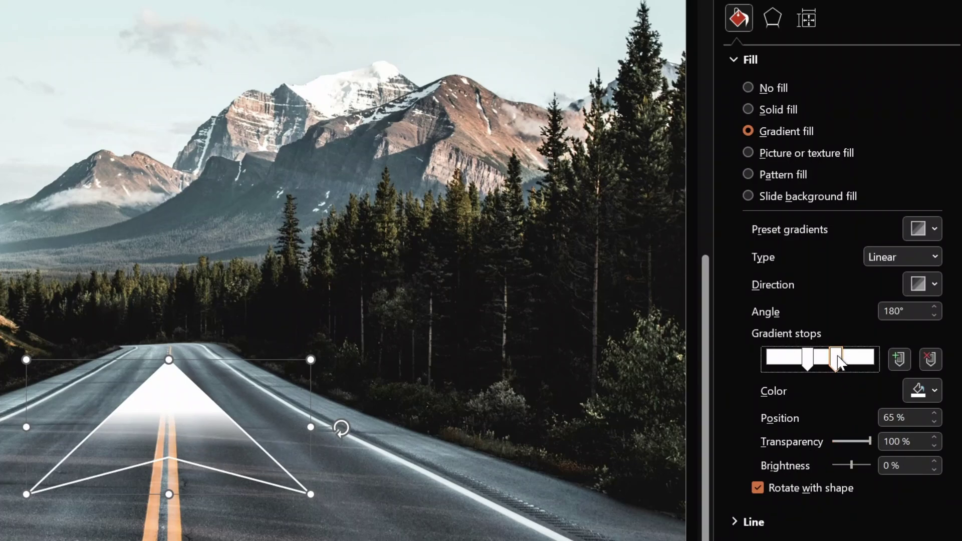
{"action": "left_click", "coordinate": [897, 417]}
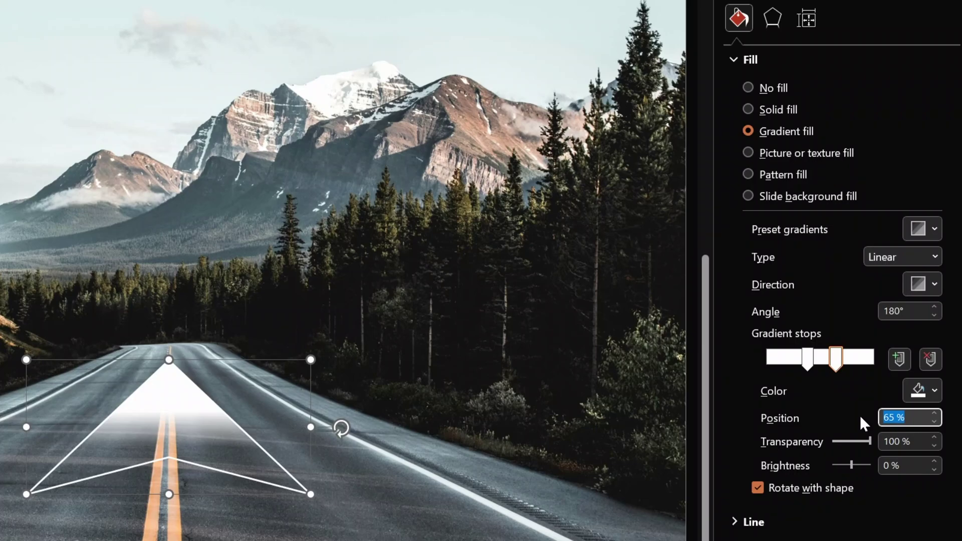
{"action": "type", "text": "80"}
{"action": "key", "text": "Return"}
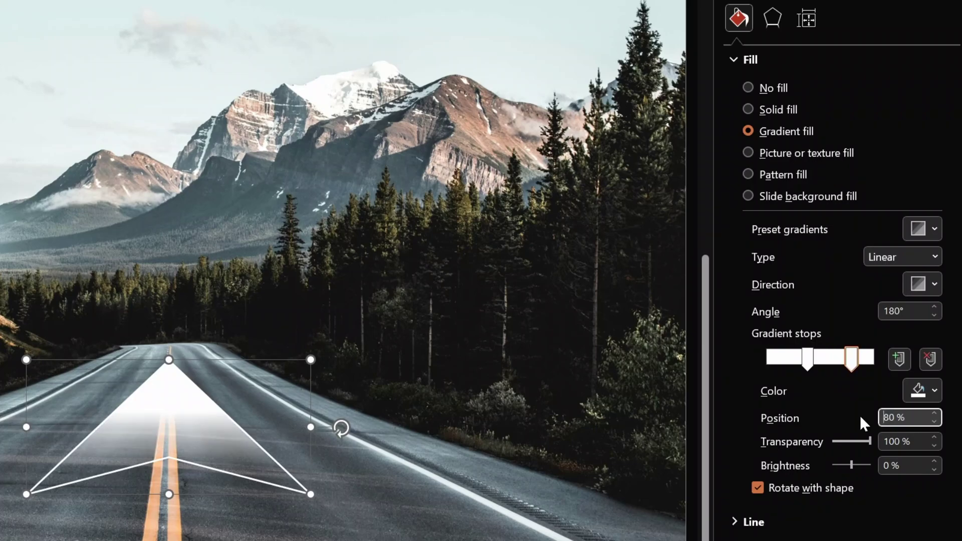
{"action": "left_click", "coordinate": [807, 359]}
{"action": "left_click", "coordinate": [885, 417]}
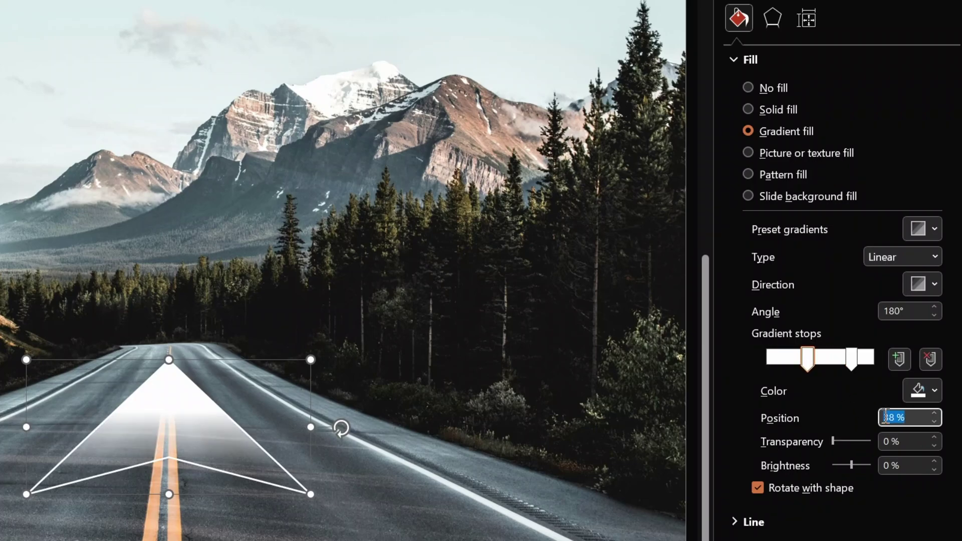
{"action": "type", "text": "20"}
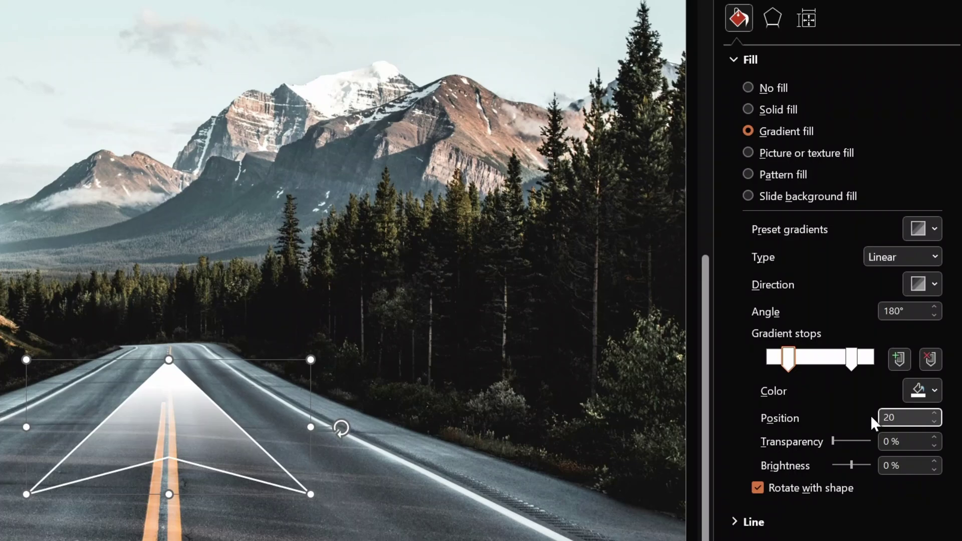
{"action": "key", "text": "Return"}
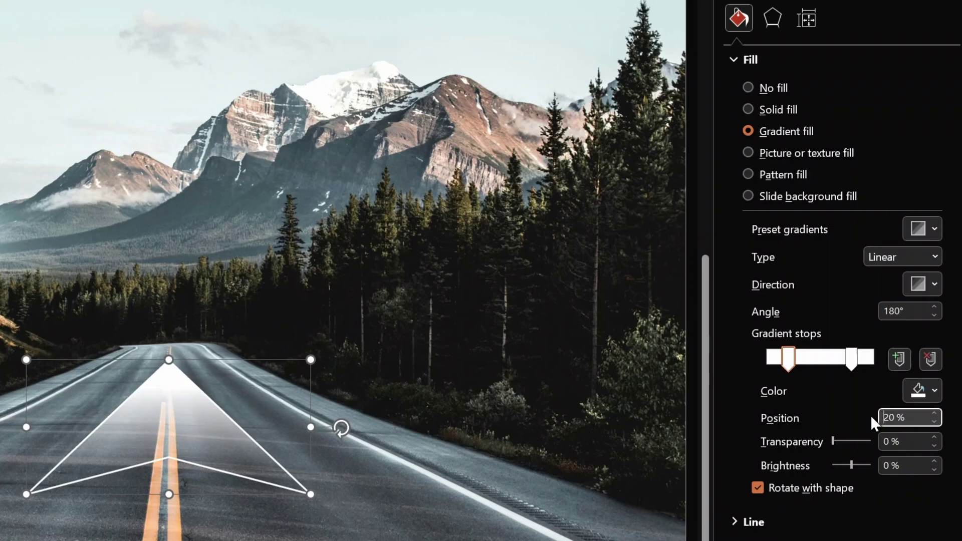
Set the arrow's solid outline width to 3 pt
{"action": "left_click", "coordinate": [734, 521]}
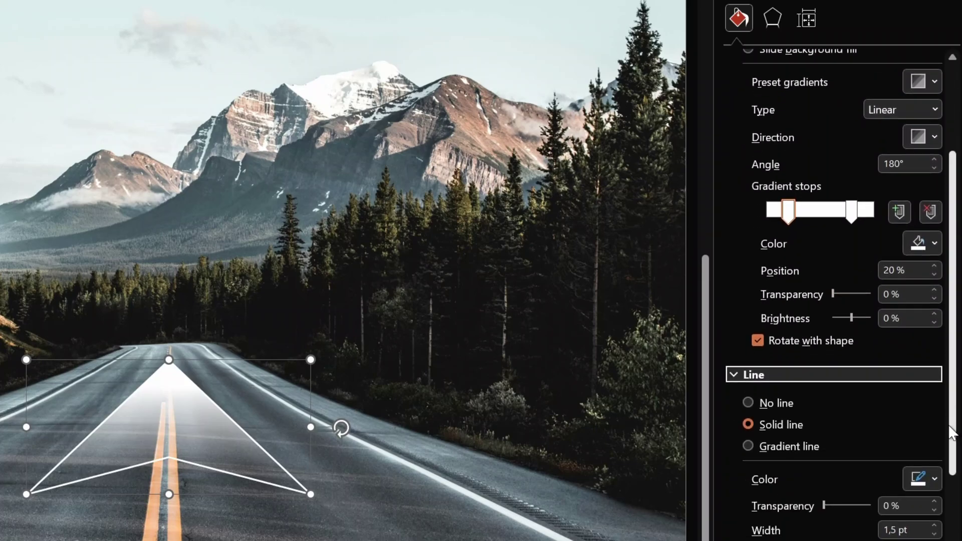
{"action": "left_click", "coordinate": [899, 524]}
{"action": "left_click_drag", "start_coordinate": [913, 521], "coordinate": [852, 522]}
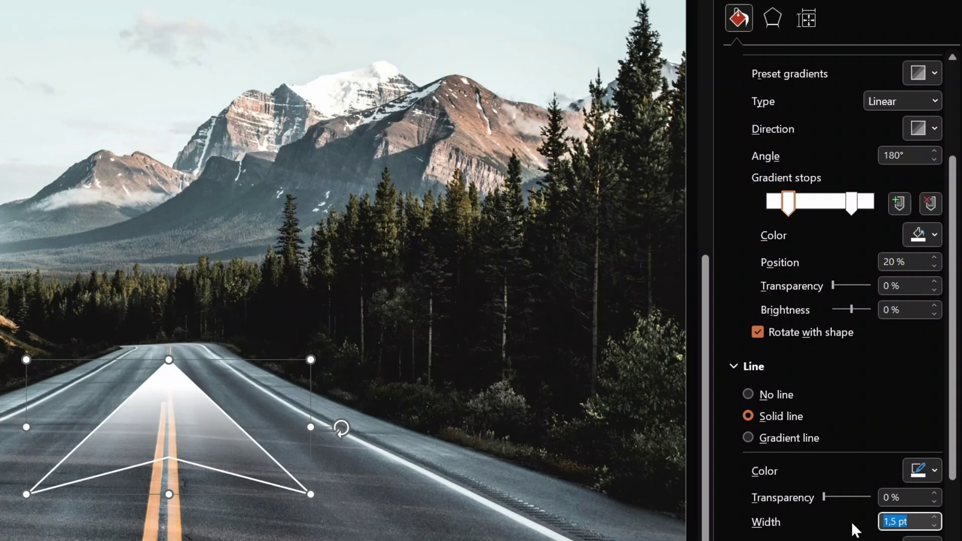
{"action": "type", "text": "3"}
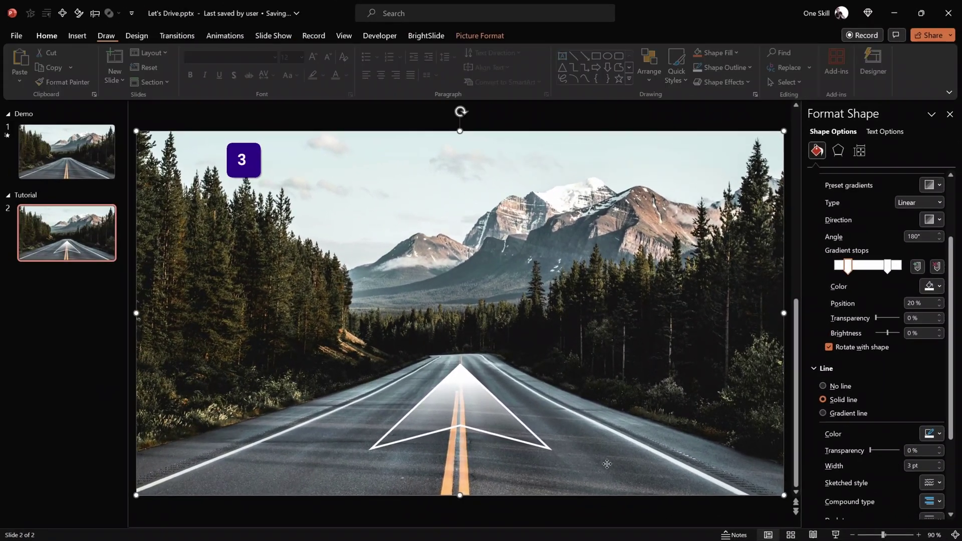
Move the arrow just below the slide and enlarge it about its centre to about 26.97 cm height and 7.95 cm width
{"action": "left_click", "coordinate": [184, 401]}
{"action": "scroll", "coordinate": [470, 390], "scroll_direction": "down", "scroll_amount": 4}
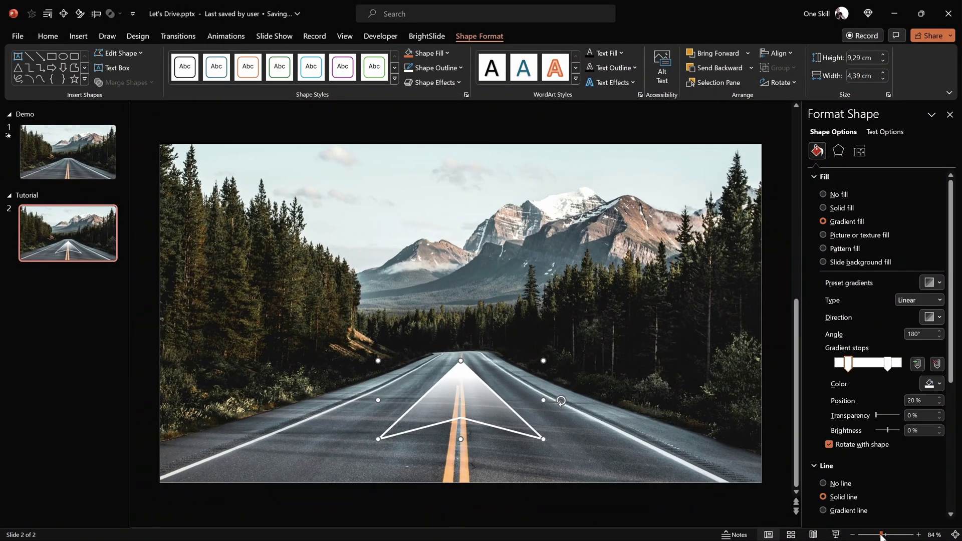
{"action": "left_click_drag", "start_coordinate": [467, 363], "coordinate": [580, 461]}
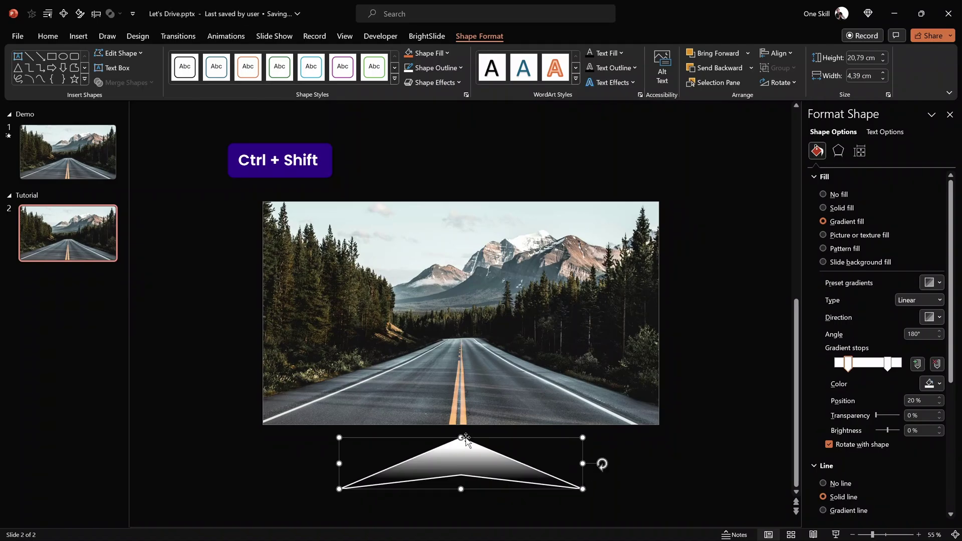
{"action": "left_click_drag", "start_coordinate": [459, 437], "coordinate": [459, 397]}
{"action": "left_click_drag", "start_coordinate": [581, 443], "coordinate": [617, 444]}
{"action": "left_click_drag", "start_coordinate": [467, 437], "coordinate": [480, 454]}
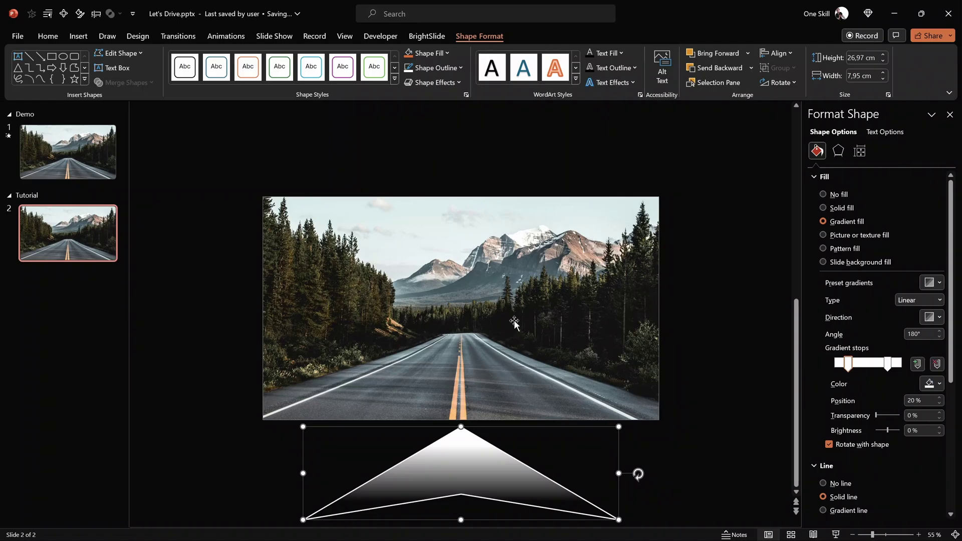
Check the arrow's centring under the road against the temporarily displayed slide guides
{"action": "left_click", "coordinate": [344, 36]}
{"action": "left_click", "coordinate": [240, 82]}
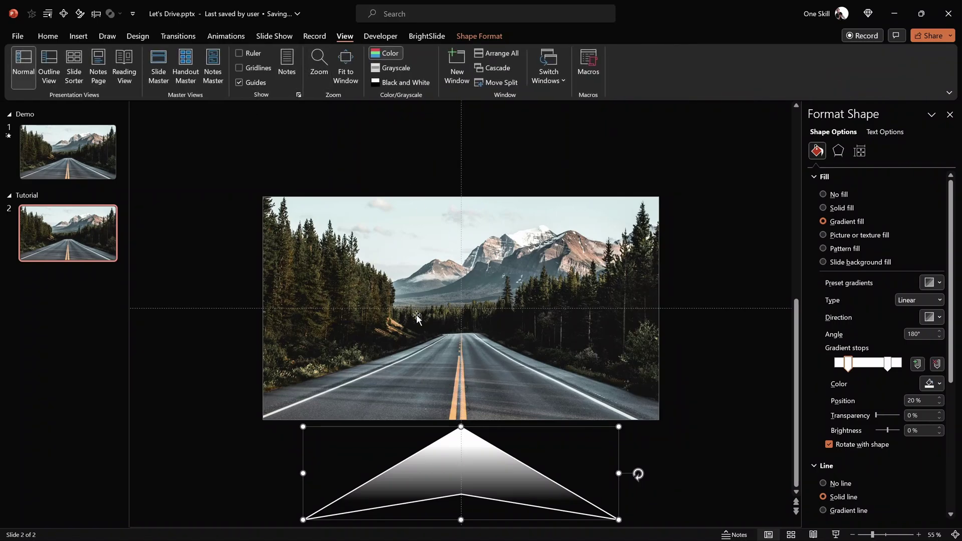
{"action": "left_click", "coordinate": [240, 83]}
{"action": "left_click", "coordinate": [381, 124]}
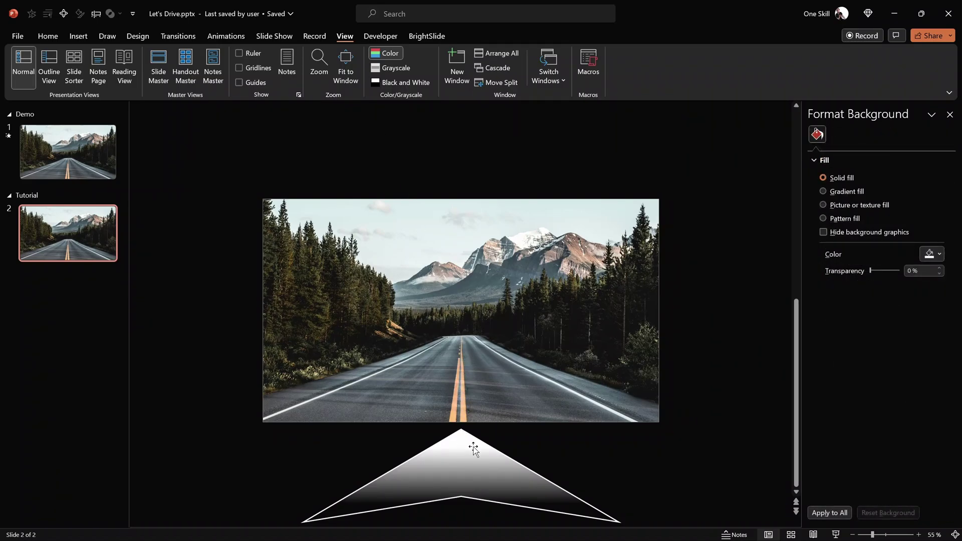
Add a Lines motion path to the arrow and extend its end point straight up to the road's vanishing point
{"action": "left_click", "coordinate": [470, 464]}
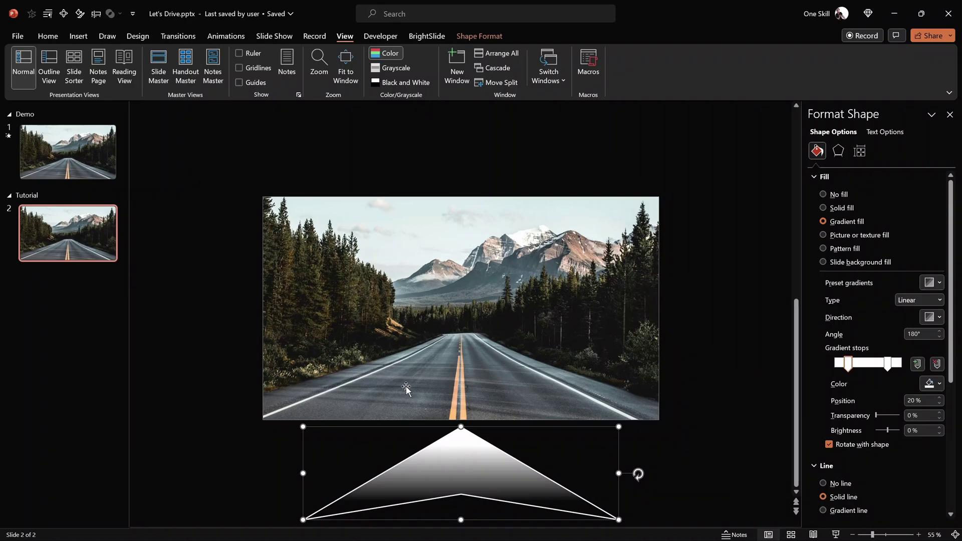
{"action": "left_click", "coordinate": [227, 37]}
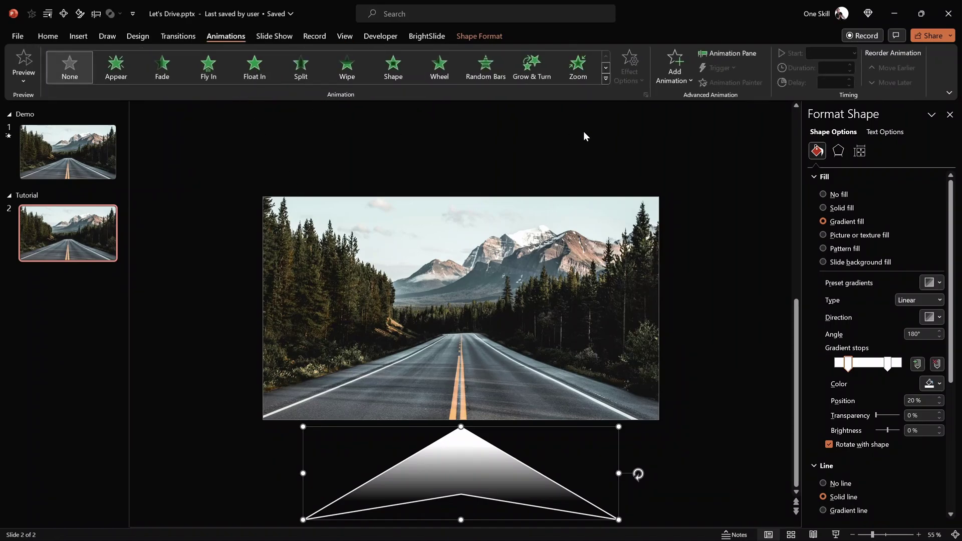
{"action": "left_click", "coordinate": [676, 80]}
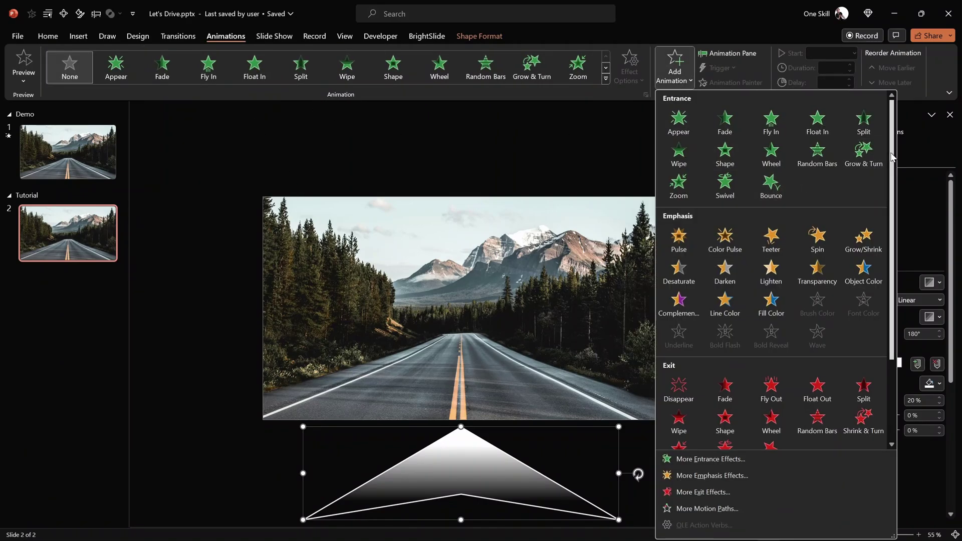
{"action": "scroll", "coordinate": [891, 157], "scroll_direction": "down", "scroll_amount": 3}
{"action": "left_click", "coordinate": [678, 398]}
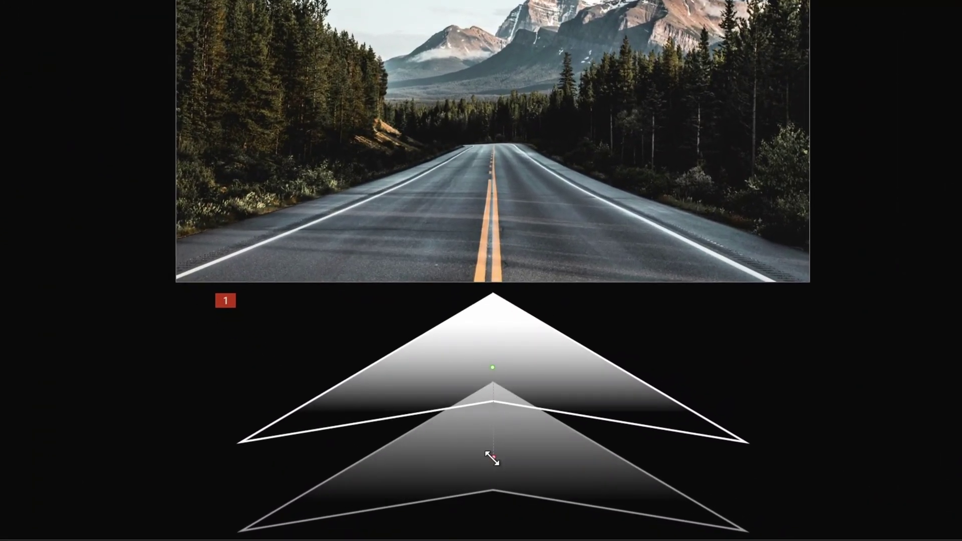
{"action": "left_click_drag", "start_coordinate": [494, 459], "coordinate": [493, 149]}
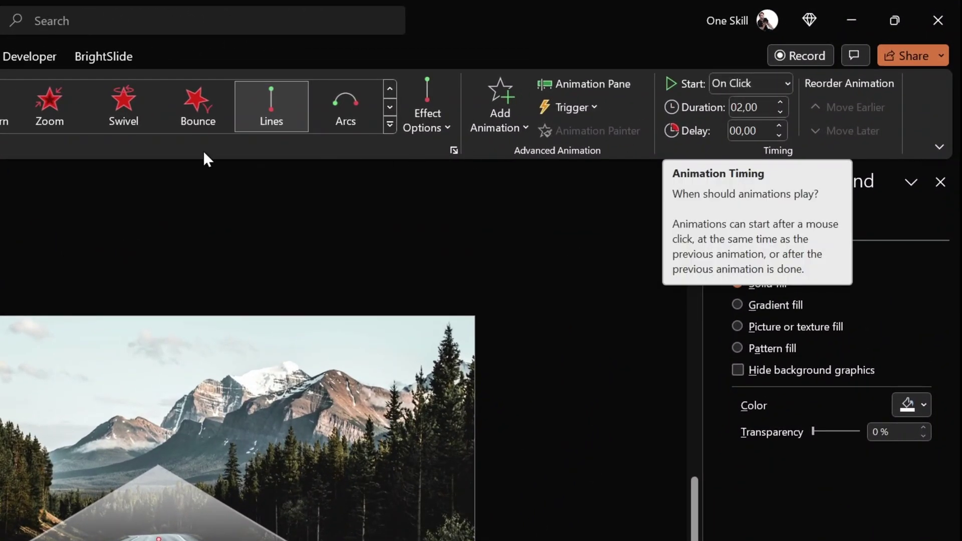
Show the Animation Pane and set the arrow's motion path duration to 4 seconds
{"action": "left_click", "coordinate": [591, 85]}
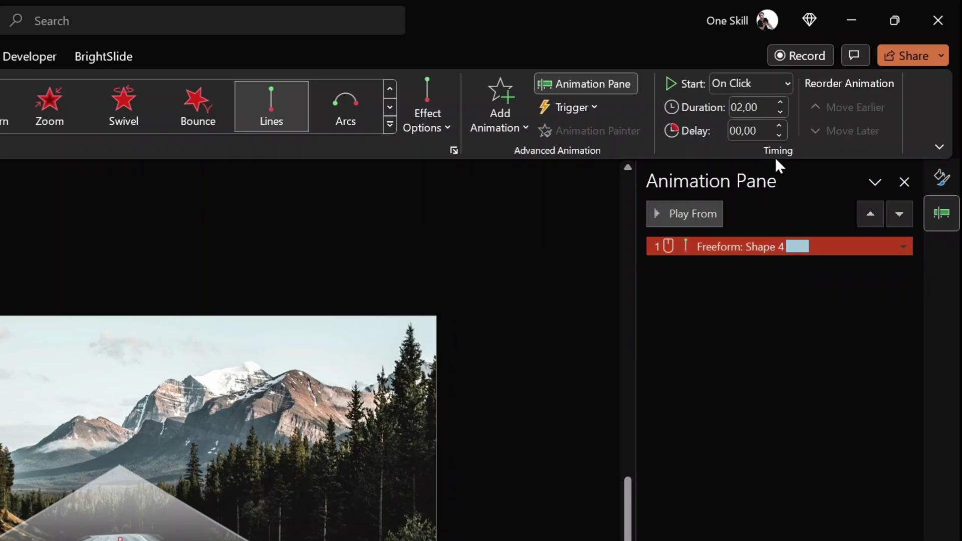
{"action": "left_click", "coordinate": [764, 108]}
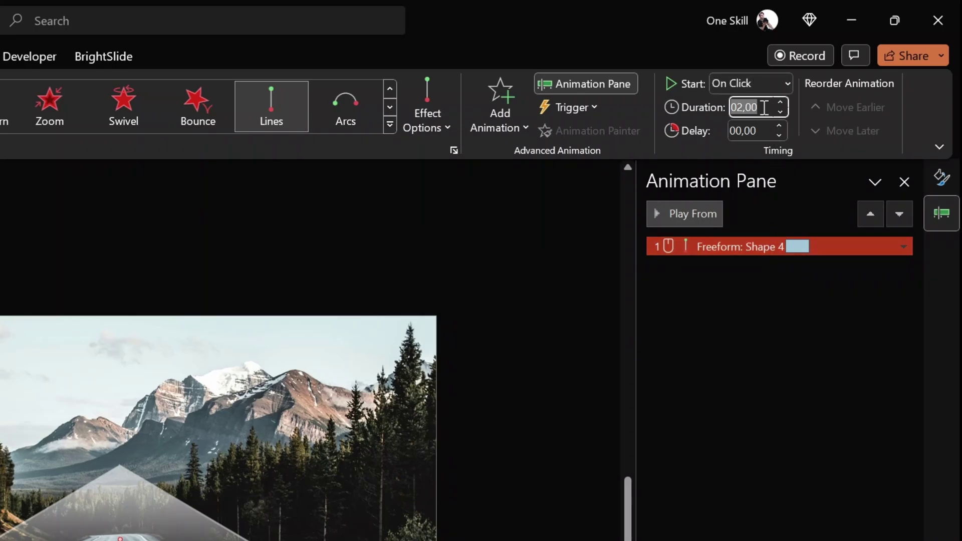
{"action": "type", "text": "4"}
{"action": "key", "text": "Return"}
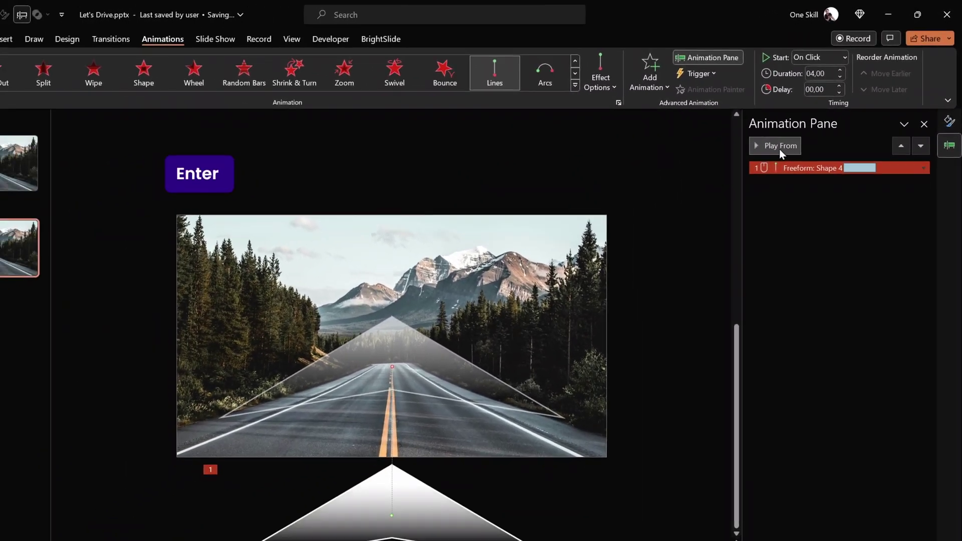
Preview the arrow's motion path and inspect the smooth start and smooth end settings in its effect options
{"action": "left_click", "coordinate": [712, 218]}
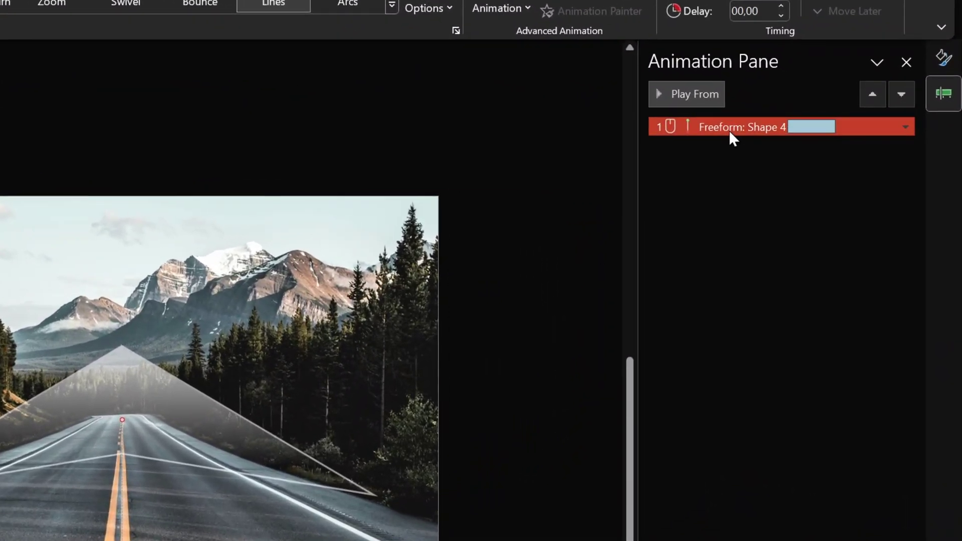
{"action": "double_click", "coordinate": [730, 133]}
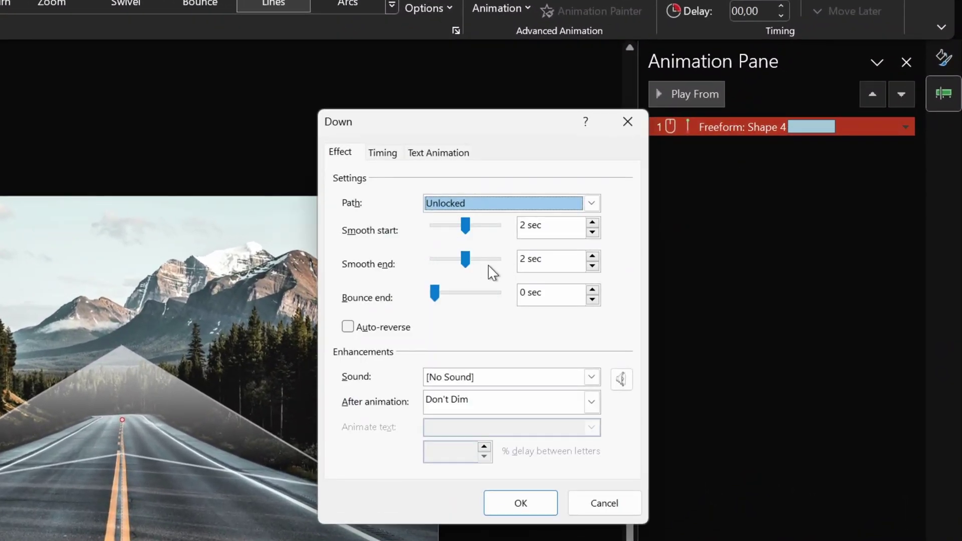
{"action": "left_click", "coordinate": [606, 503]}
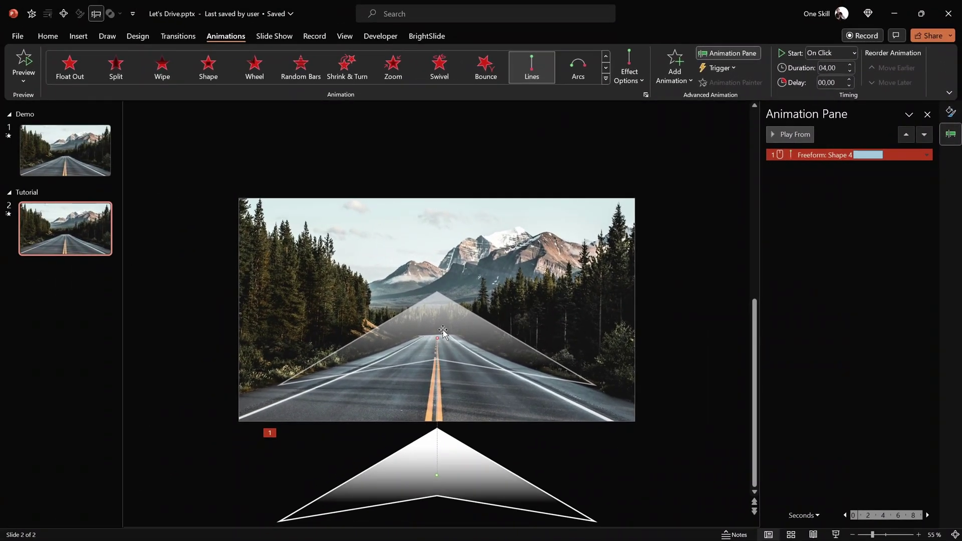
Add the Basic Zoom exit effect to the arrow as an additional animation
{"action": "left_click", "coordinate": [461, 458]}
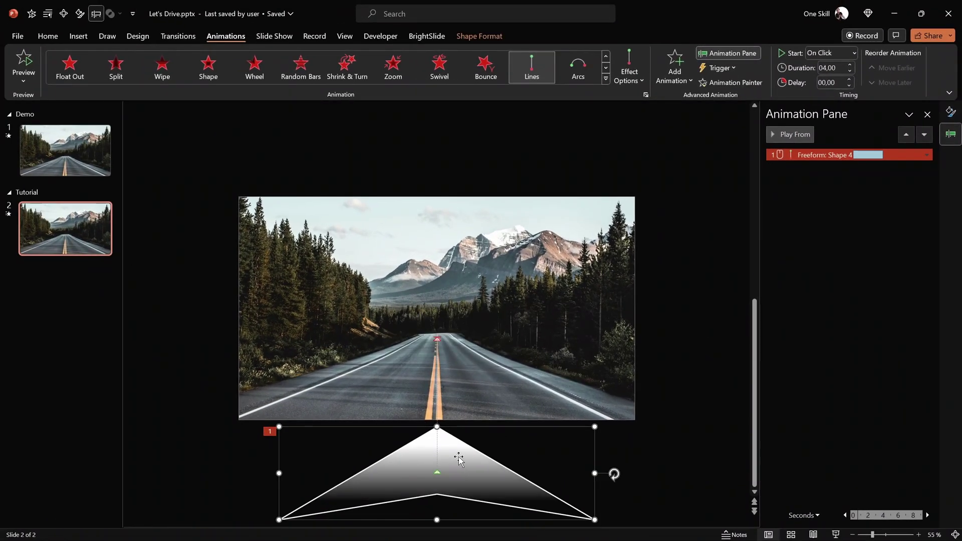
{"action": "left_click", "coordinate": [676, 73]}
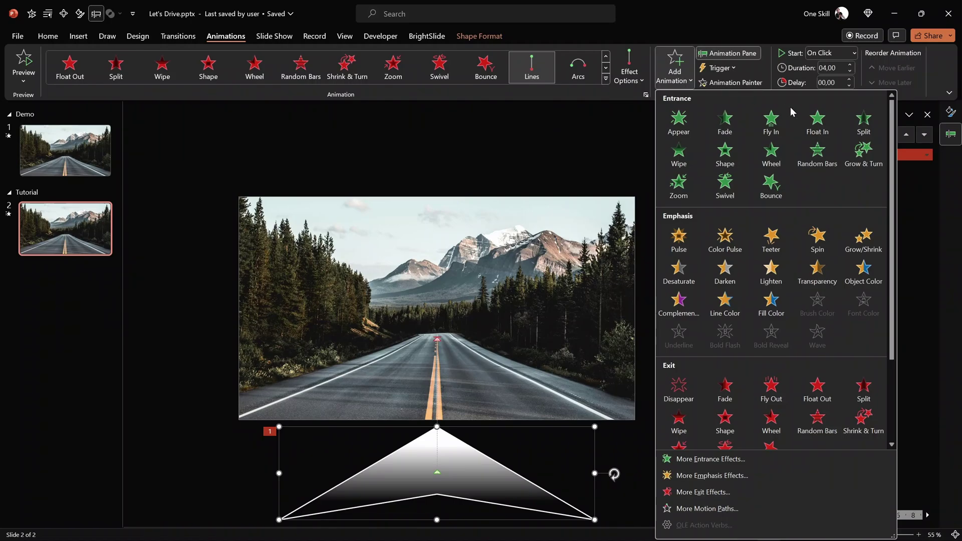
{"action": "scroll", "coordinate": [886, 339], "scroll_direction": "down", "scroll_amount": 3}
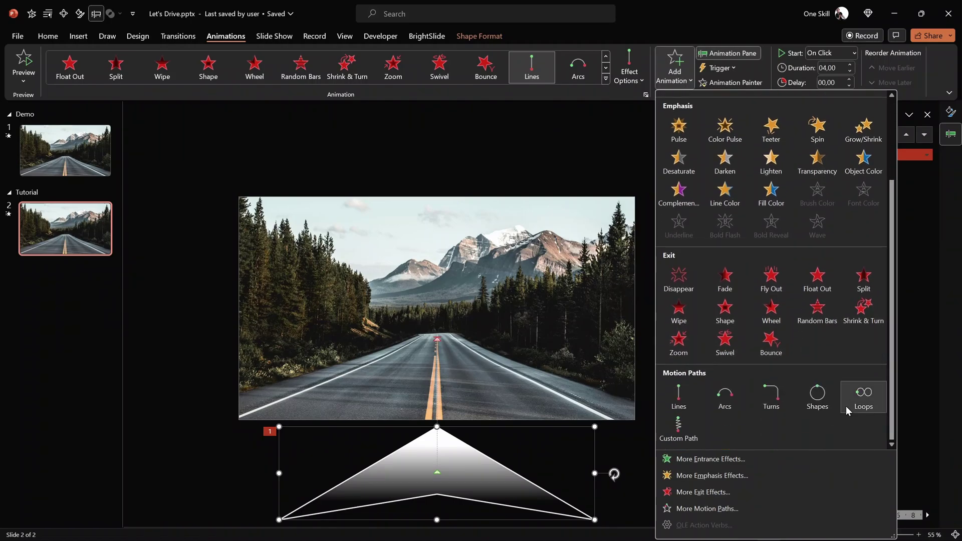
{"action": "left_click", "coordinate": [717, 493]}
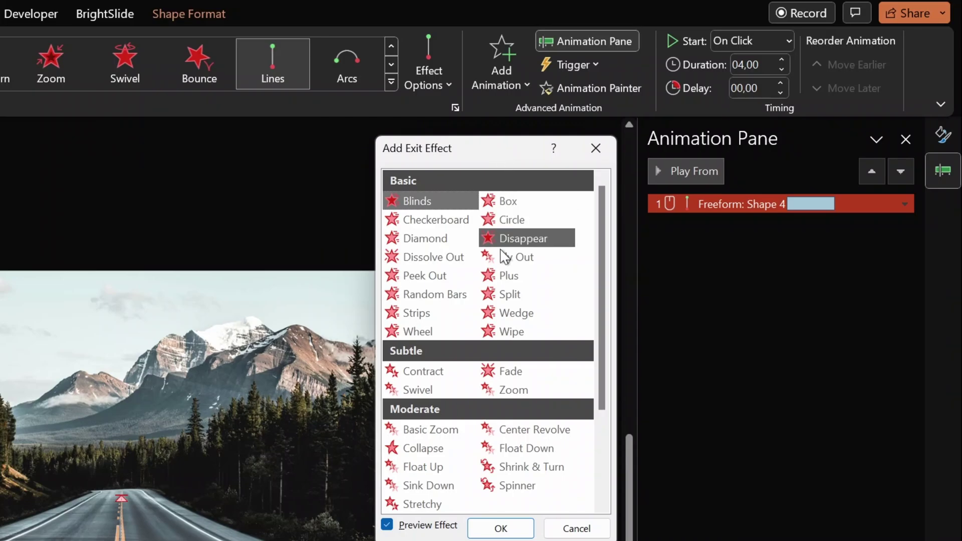
{"action": "left_click", "coordinate": [431, 430]}
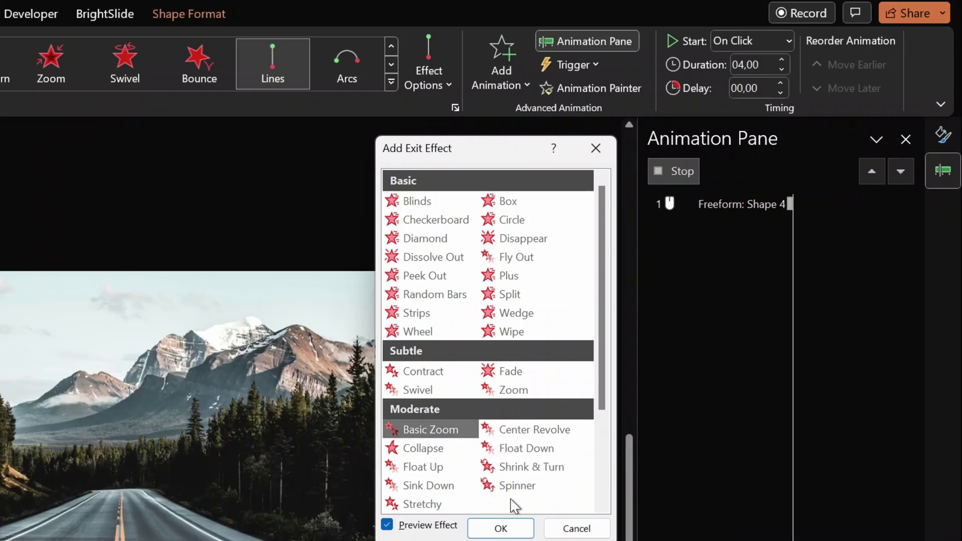
{"action": "left_click", "coordinate": [504, 528]}
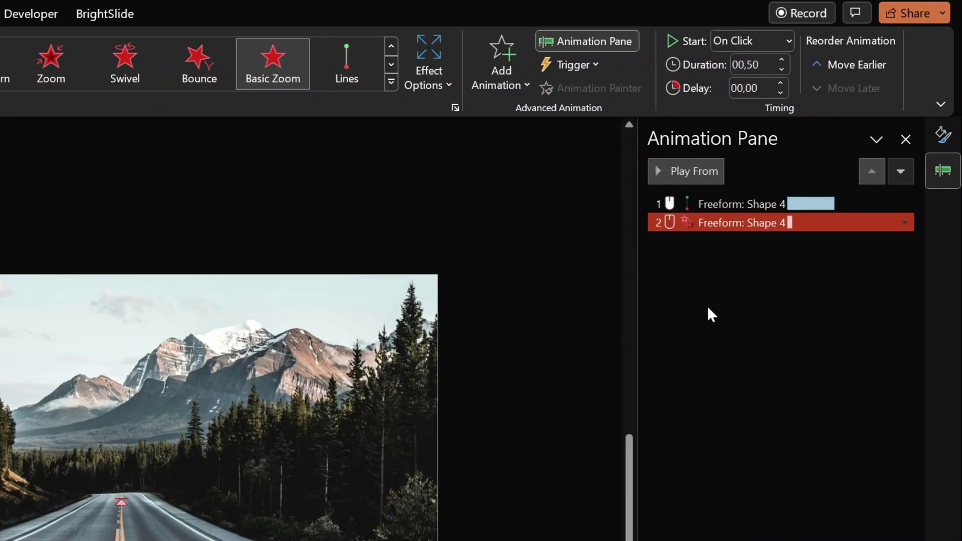
Set the Basic Zoom exit effect to start With Previous and last 4 seconds
{"action": "left_click", "coordinate": [777, 39]}
{"action": "left_click", "coordinate": [752, 86]}
{"action": "left_click", "coordinate": [772, 70]}
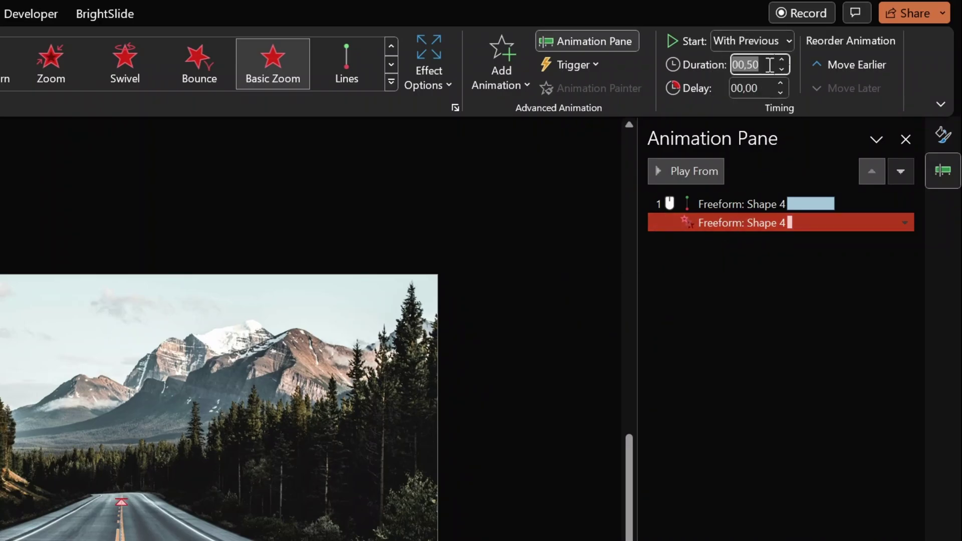
{"action": "type", "text": "4"}
{"action": "key", "text": "Return"}
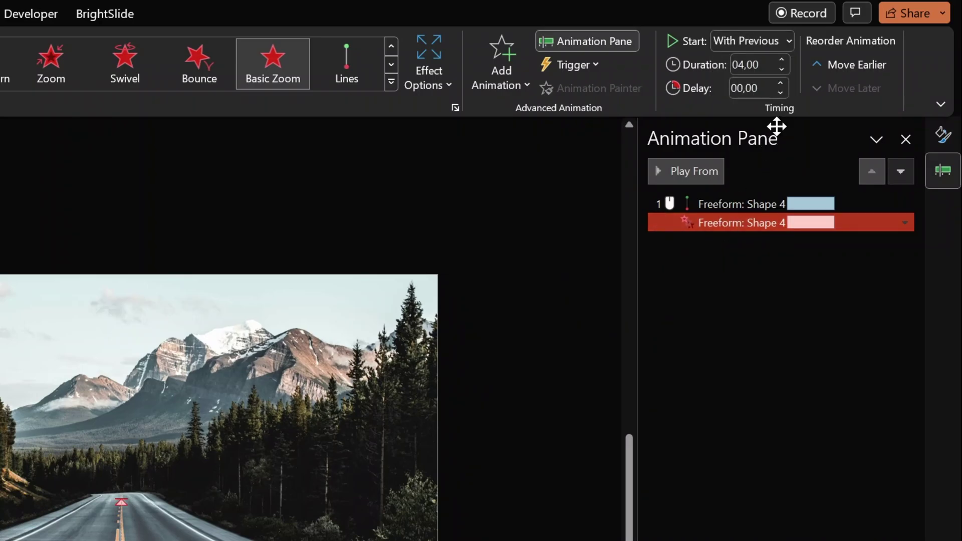
Preview the combined arrow animations from the motion path onward and play them in the slide show
{"action": "left_click", "coordinate": [735, 204]}
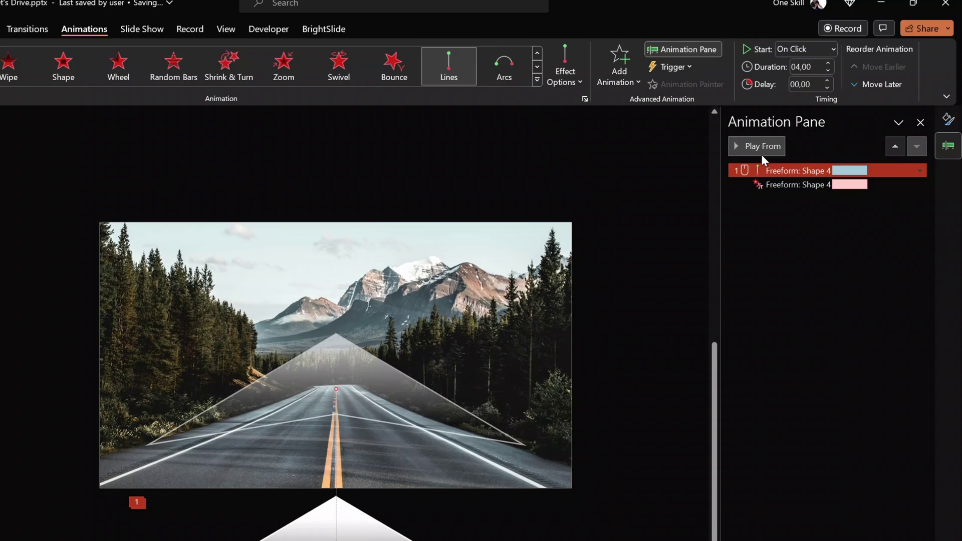
{"action": "left_click", "coordinate": [761, 152]}
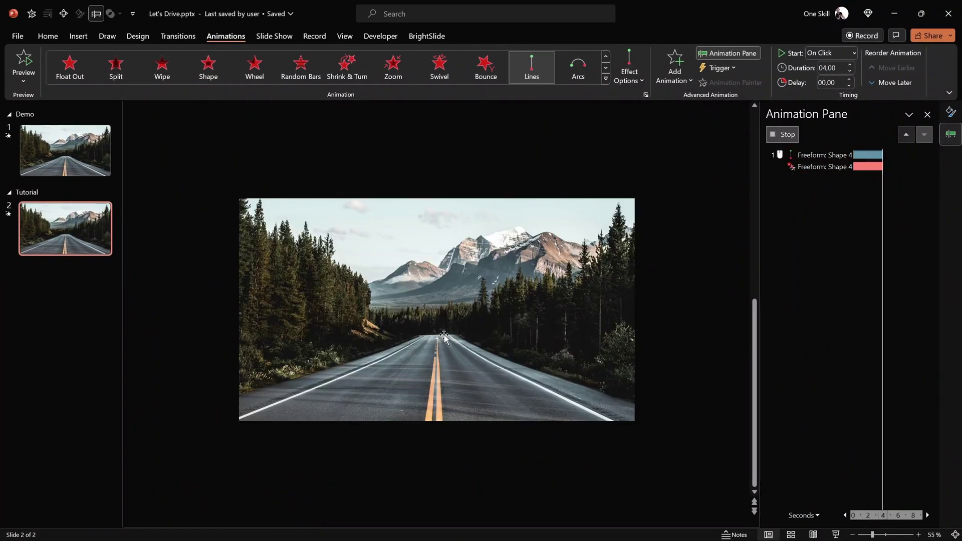
{"action": "left_click", "coordinate": [835, 535]}
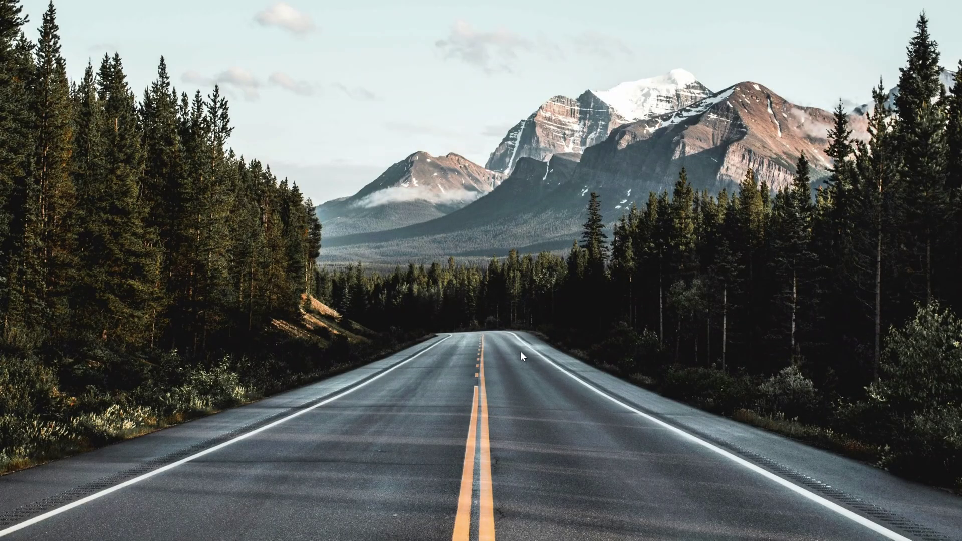
{"action": "left_click", "coordinate": [653, 366]}
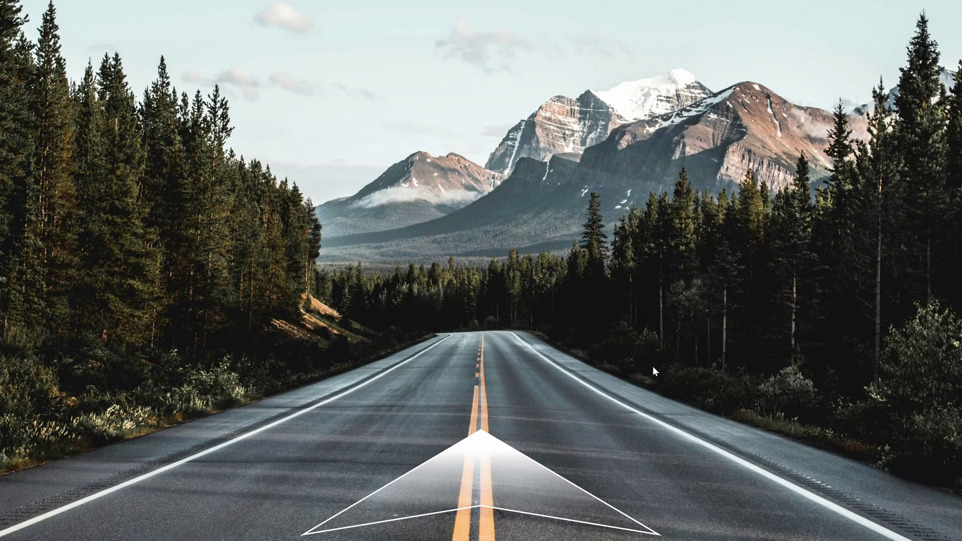
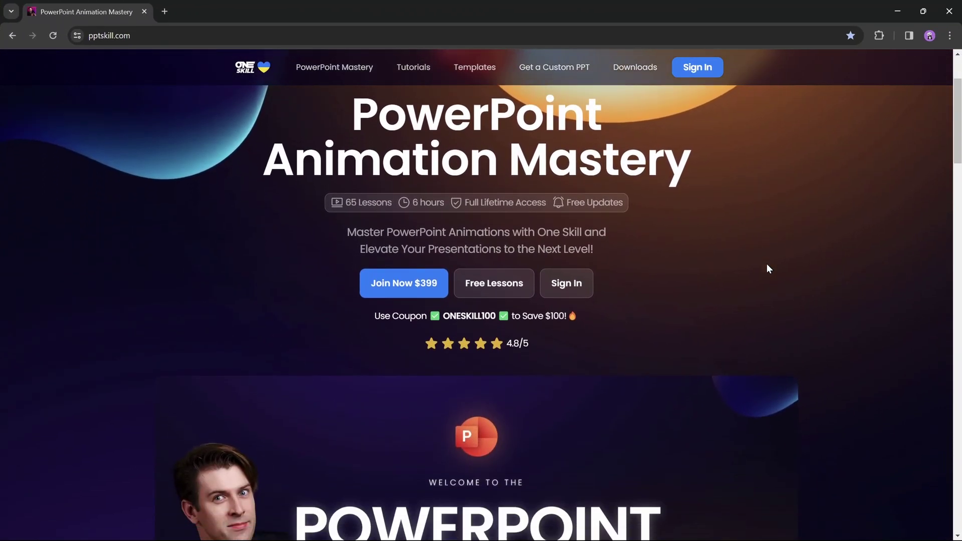
Look through the PowerPoint Animation Mastery page in the browser down to its course content list
{"action": "scroll", "coordinate": [767, 264], "scroll_direction": "down", "scroll_amount": 5}
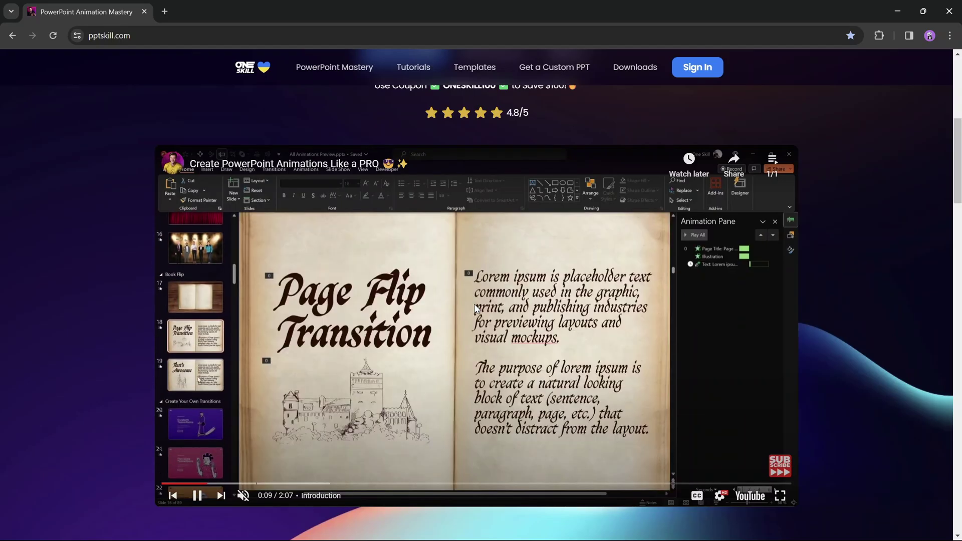
{"action": "scroll", "coordinate": [838, 281], "scroll_direction": "down", "scroll_amount": 7}
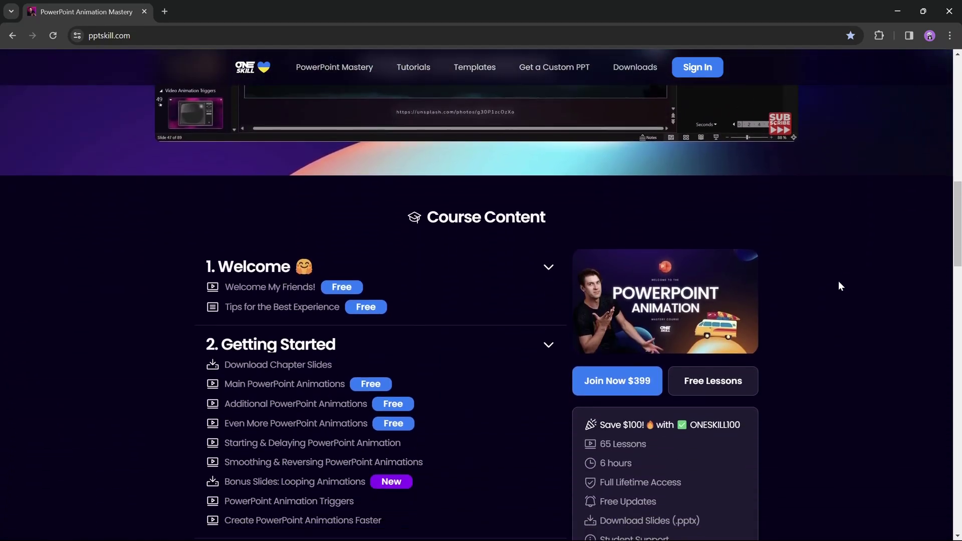
{"action": "scroll", "coordinate": [839, 282], "scroll_direction": "down", "scroll_amount": 3}
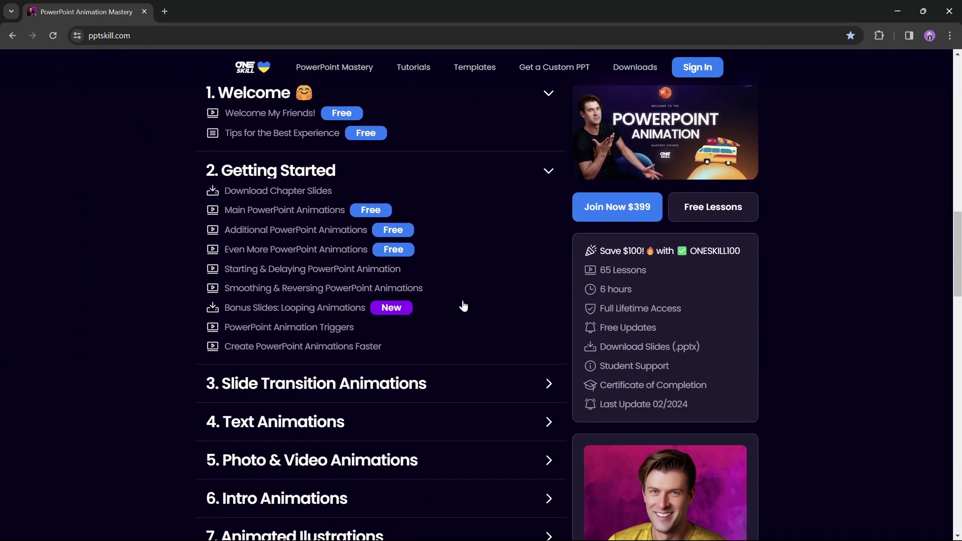
Look through the remaining course chapters and the student reviews further down the PowerPoint Animation Mastery page
{"action": "scroll", "coordinate": [492, 287], "scroll_direction": "down", "scroll_amount": 4}
{"action": "left_click", "coordinate": [475, 354]}
{"action": "left_click", "coordinate": [474, 354]}
{"action": "scroll", "coordinate": [473, 353], "scroll_direction": "down", "scroll_amount": 1}
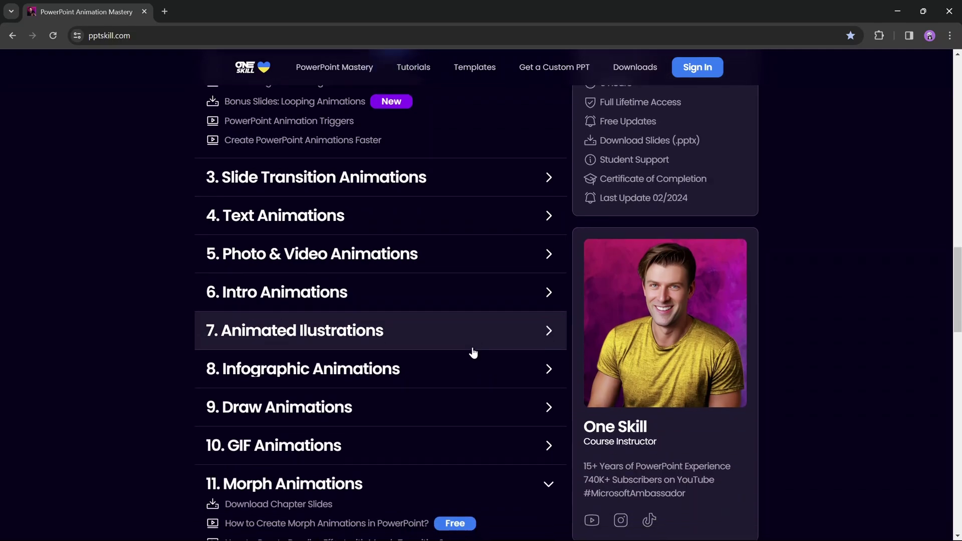
{"action": "scroll", "coordinate": [473, 353], "scroll_direction": "down", "scroll_amount": 4}
{"action": "left_click", "coordinate": [513, 286]}
{"action": "left_click", "coordinate": [516, 286]}
{"action": "scroll", "coordinate": [497, 328], "scroll_direction": "down", "scroll_amount": 1}
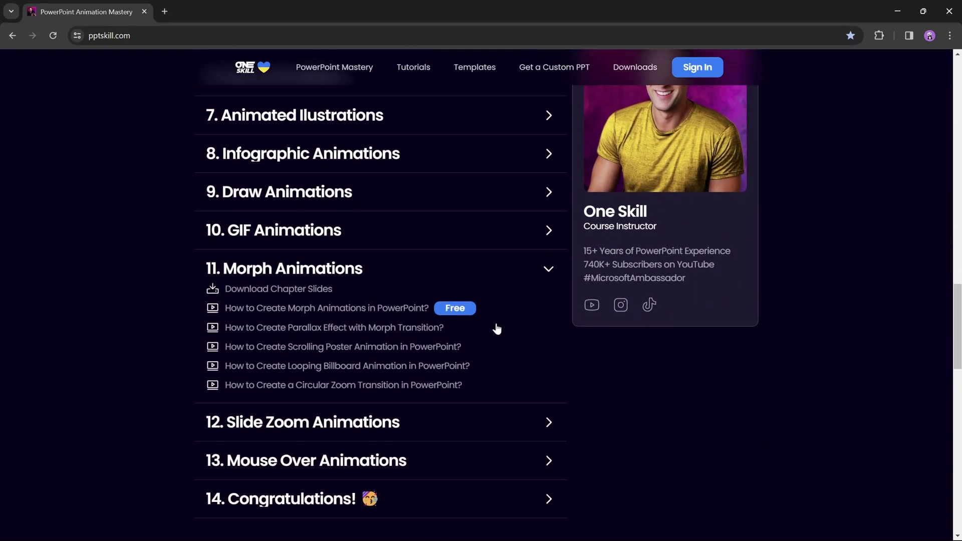
{"action": "scroll", "coordinate": [497, 328], "scroll_direction": "down", "scroll_amount": 3}
{"action": "left_click", "coordinate": [464, 264]}
{"action": "left_click", "coordinate": [465, 262]}
{"action": "scroll", "coordinate": [485, 283], "scroll_direction": "down", "scroll_amount": 9}
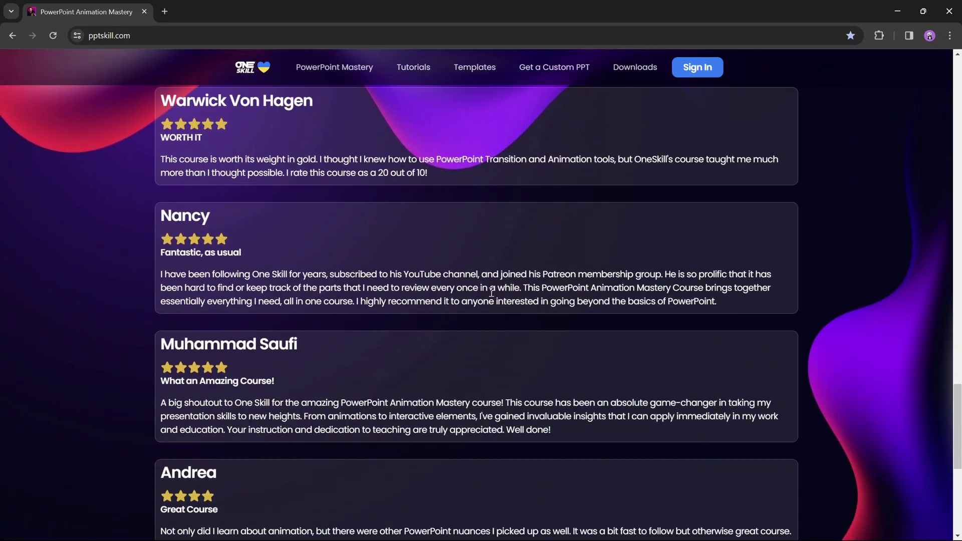
{"action": "scroll", "coordinate": [492, 293], "scroll_direction": "down", "scroll_amount": 8}
Return to the course content section and highlight the discount code in the course details
{"action": "scroll", "coordinate": [492, 293], "scroll_direction": "up", "scroll_amount": 20}
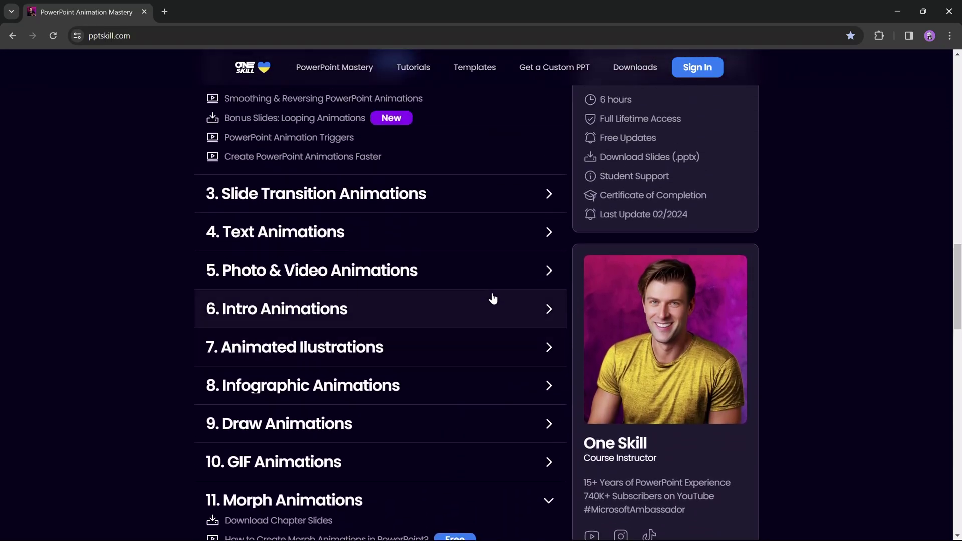
{"action": "scroll", "coordinate": [492, 299], "scroll_direction": "up", "scroll_amount": 6}
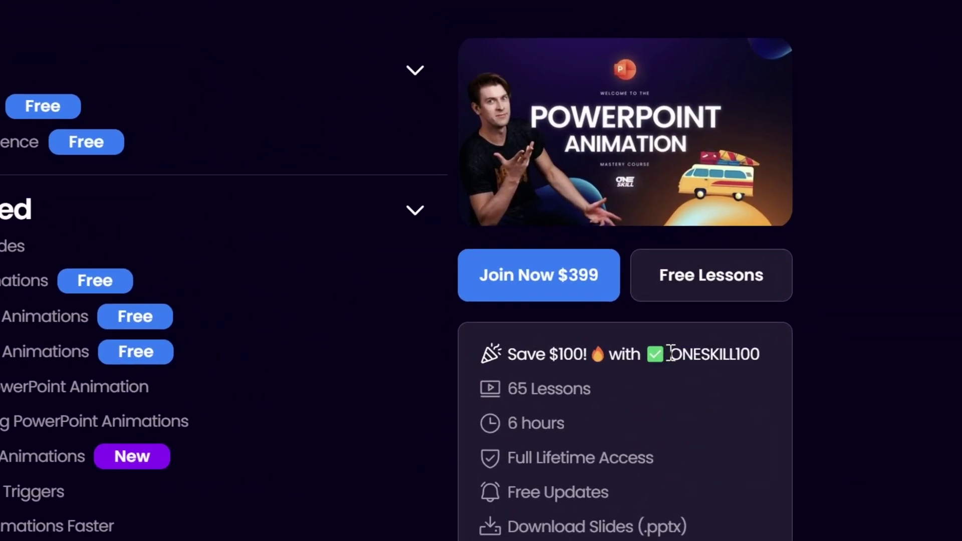
{"action": "left_click_drag", "start_coordinate": [671, 353], "coordinate": [762, 354]}
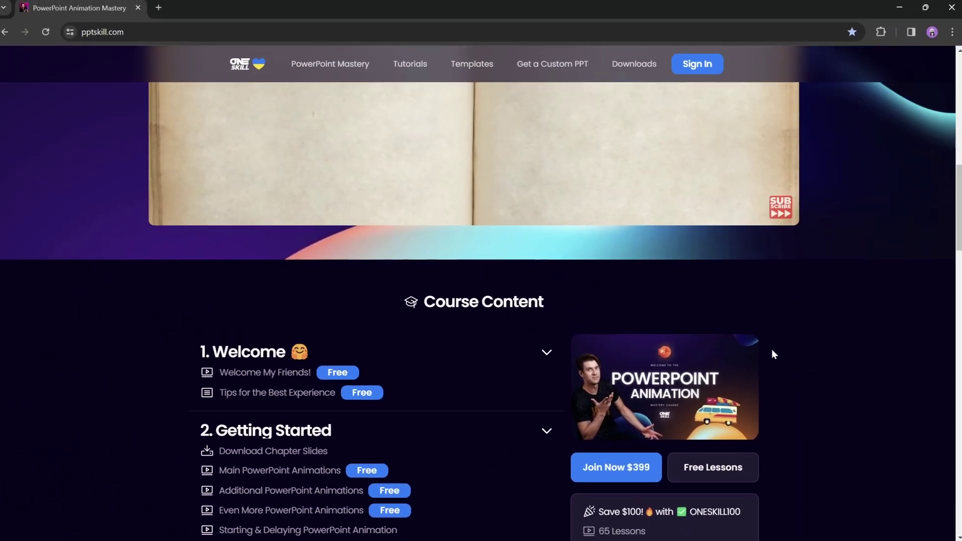
{"action": "scroll", "coordinate": [771, 350], "scroll_direction": "up", "scroll_amount": 10}
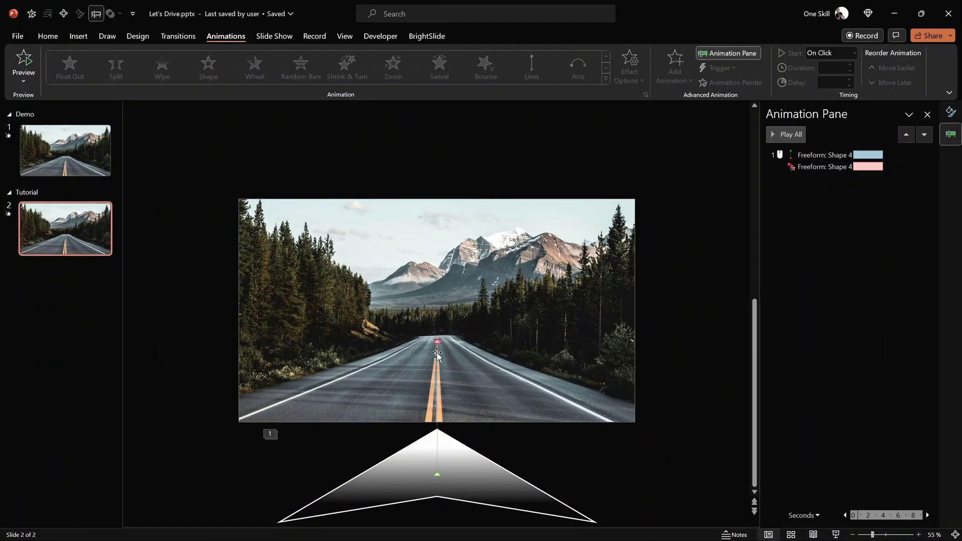
Switch back to PowerPoint and create three duplicates of the animated arrow, staggered beside the original
{"action": "left_click", "coordinate": [463, 460]}
{"action": "key", "text": "ctrl+d"}
{"action": "left_click_drag", "start_coordinate": [469, 461], "coordinate": [487, 462]}
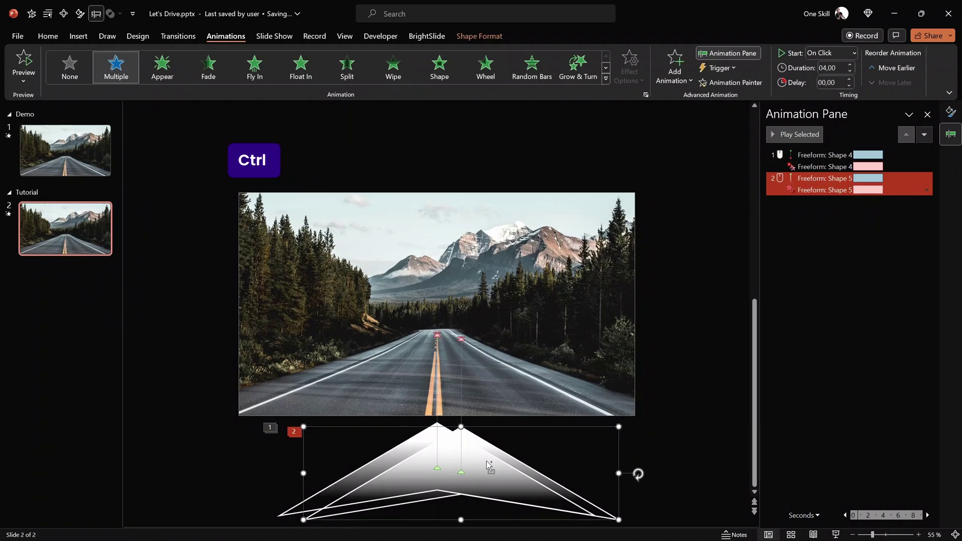
{"action": "key", "text": "ctrl+d"}
{"action": "key", "text": "ctrl+d"}
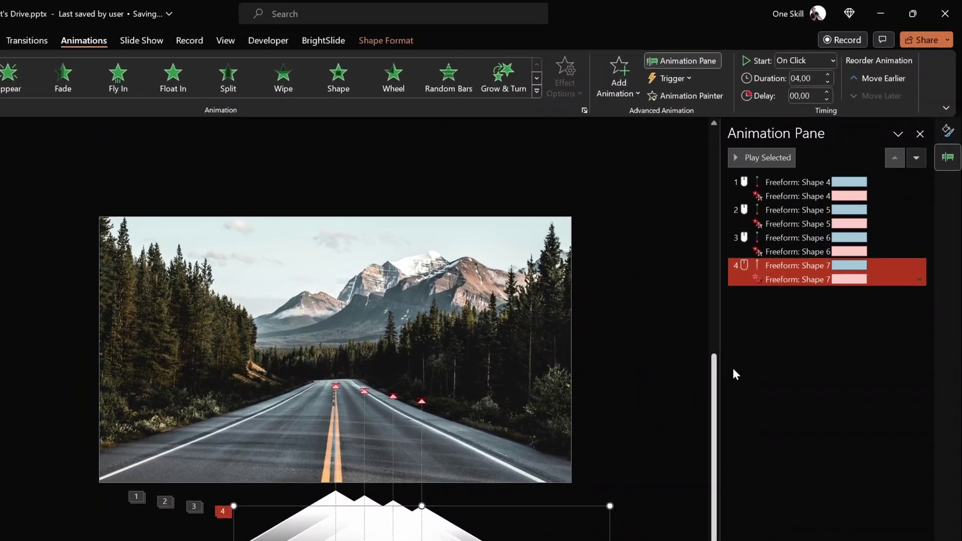
Set all animations of the three duplicated arrows to start With Previous
{"action": "left_click", "coordinate": [806, 179]}
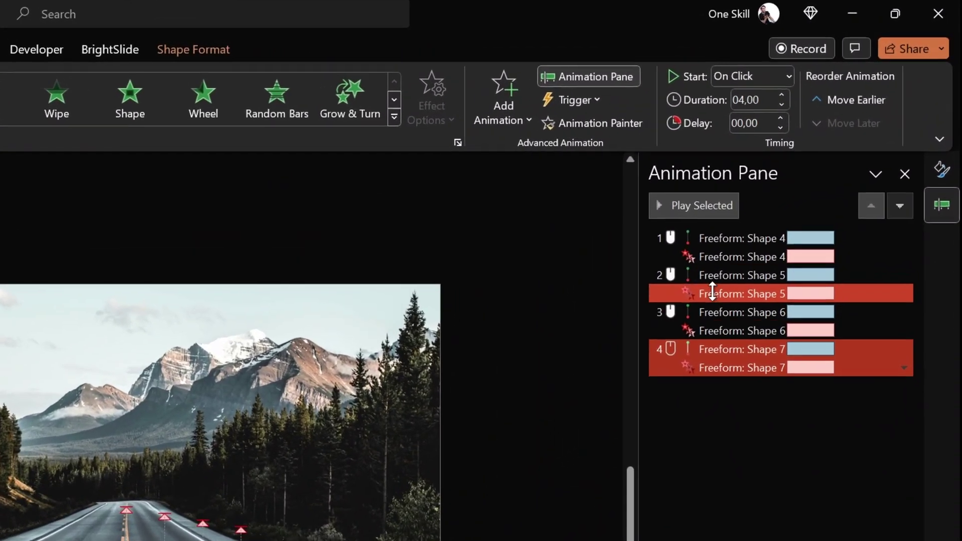
{"action": "left_click", "coordinate": [730, 370], "text": "shift"}
{"action": "left_click", "coordinate": [766, 76]}
{"action": "left_click", "coordinate": [757, 120]}
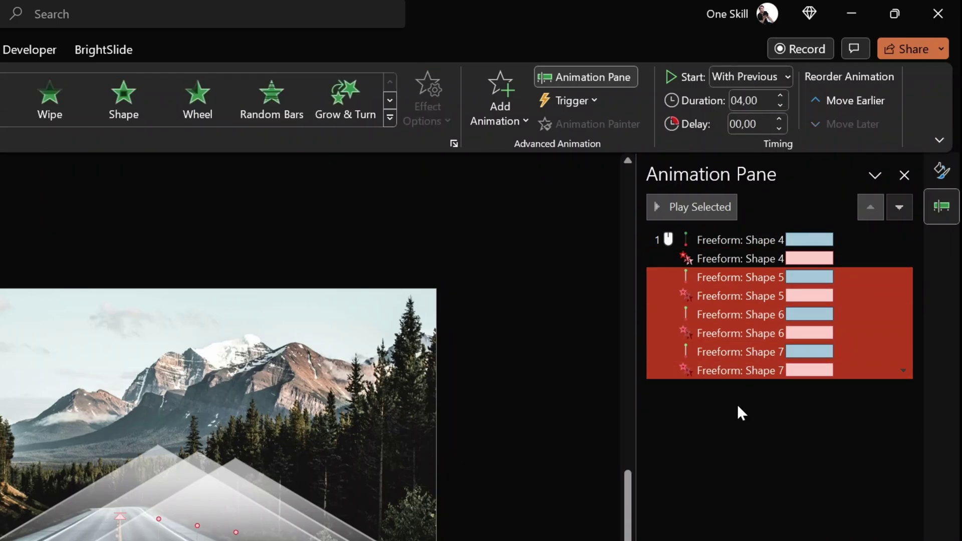
{"action": "left_click", "coordinate": [732, 422]}
Set a 1-second delay on both animations of the first duplicate, Freeform: Shape 5
{"action": "left_click_drag", "start_coordinate": [730, 277], "coordinate": [735, 297]}
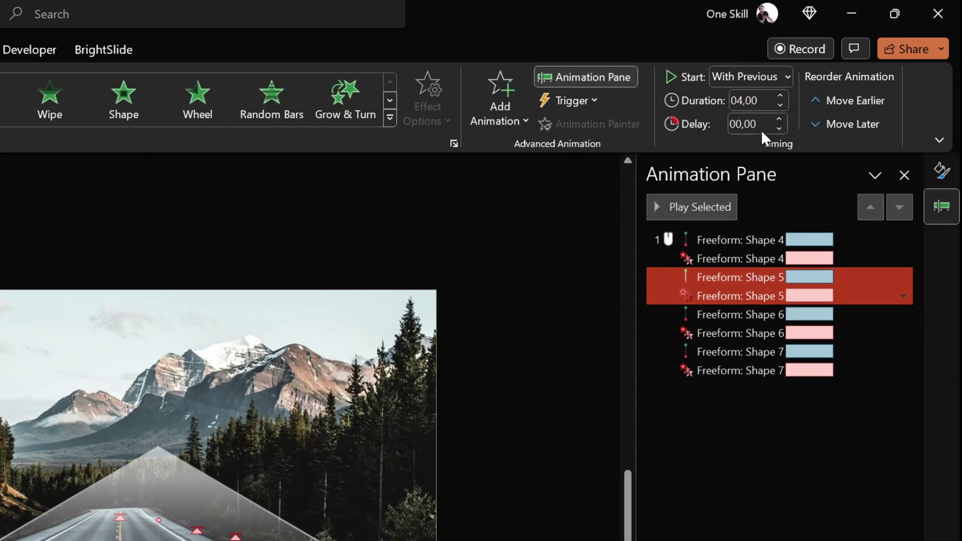
{"action": "type", "text": "1"}
{"action": "key", "text": "Return"}
Set a 2-second delay on both animations of the second duplicate, Freeform: Shape 6
{"action": "left_click_drag", "start_coordinate": [745, 315], "coordinate": [740, 335]}
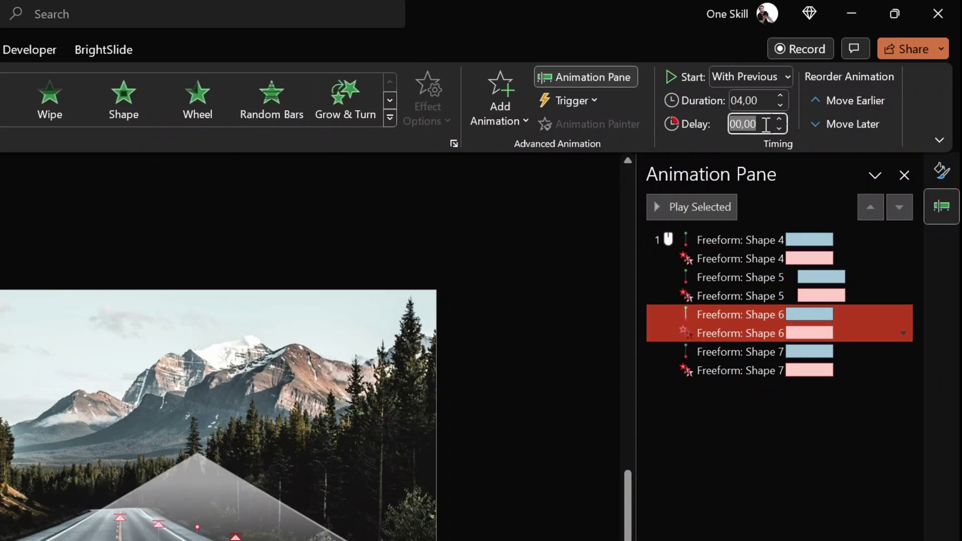
{"action": "left_click", "coordinate": [766, 125]}
{"action": "type", "text": "2"}
{"action": "key", "text": "Return"}
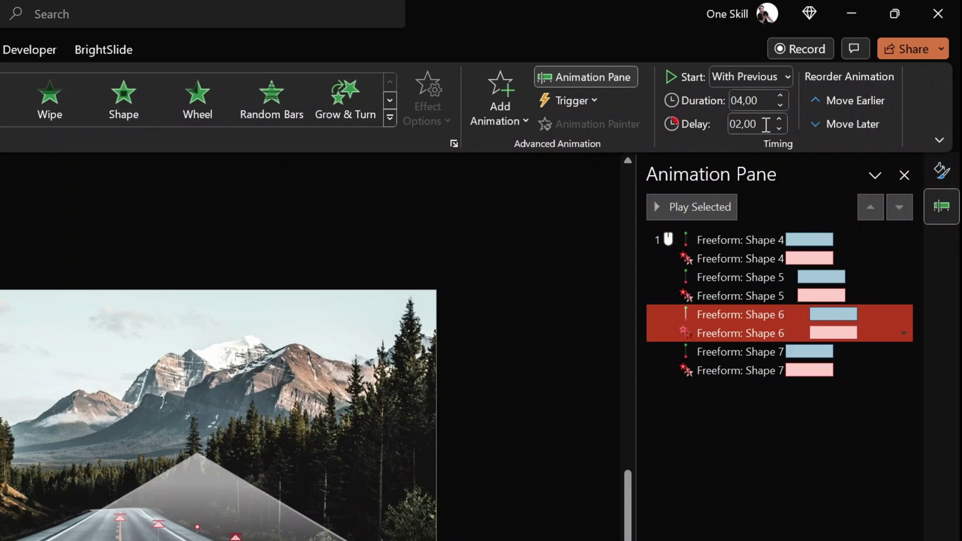
Set a 3-second delay on both animations of the third duplicate, Freeform: Shape 7
{"action": "left_click_drag", "start_coordinate": [746, 352], "coordinate": [745, 369]}
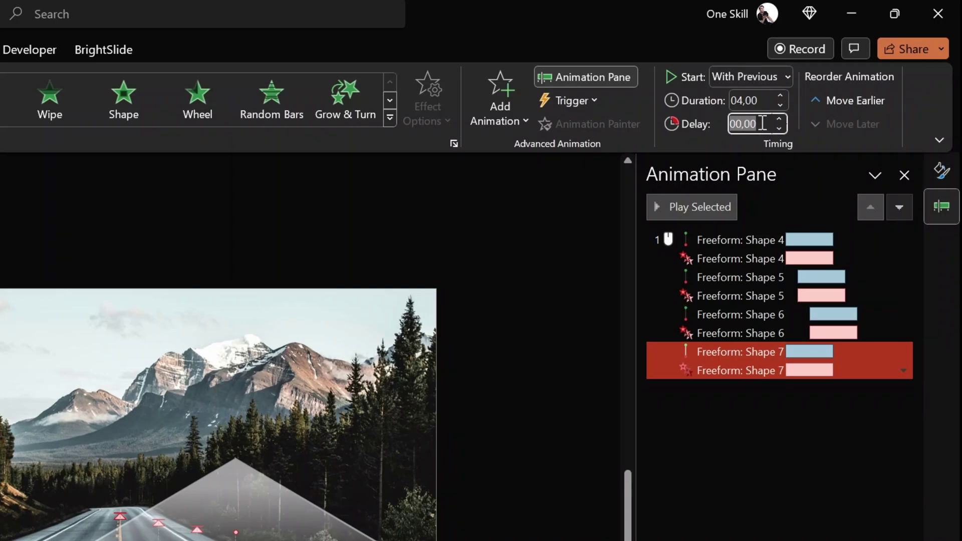
{"action": "type", "text": "3"}
{"action": "key", "text": "Return"}
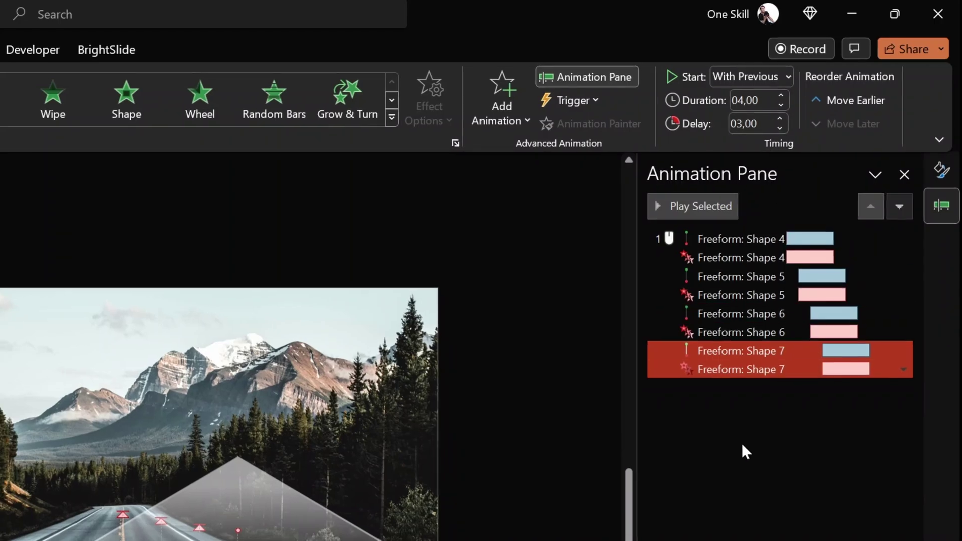
{"action": "left_click", "coordinate": [744, 451]}
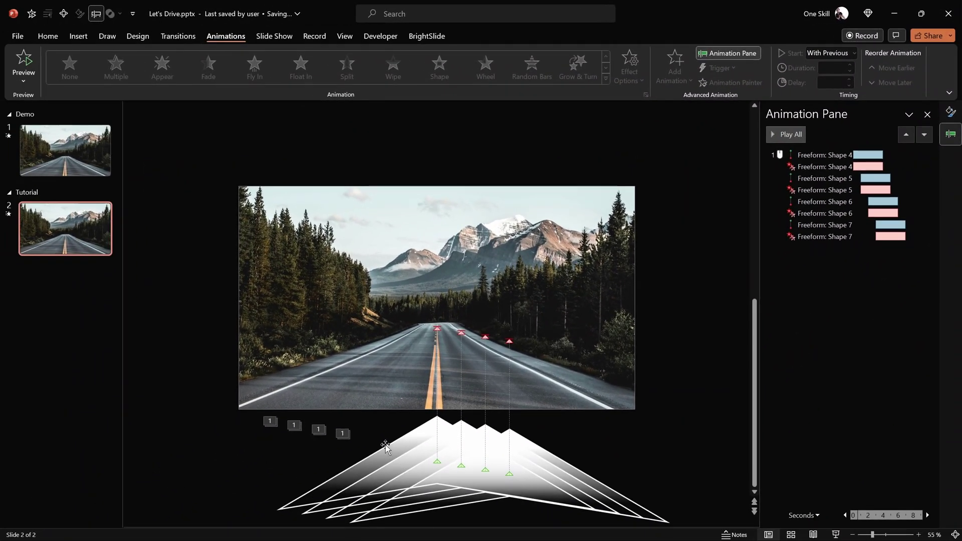
Align all four arrows to each other by center and middle, and move the stack onto the road's center line below the slide
{"action": "left_click", "coordinate": [384, 448]}
{"action": "left_click", "coordinate": [623, 465], "text": "shift"}
{"action": "left_click", "coordinate": [662, 469], "text": "shift"}
{"action": "left_click", "coordinate": [439, 479], "text": "shift"}
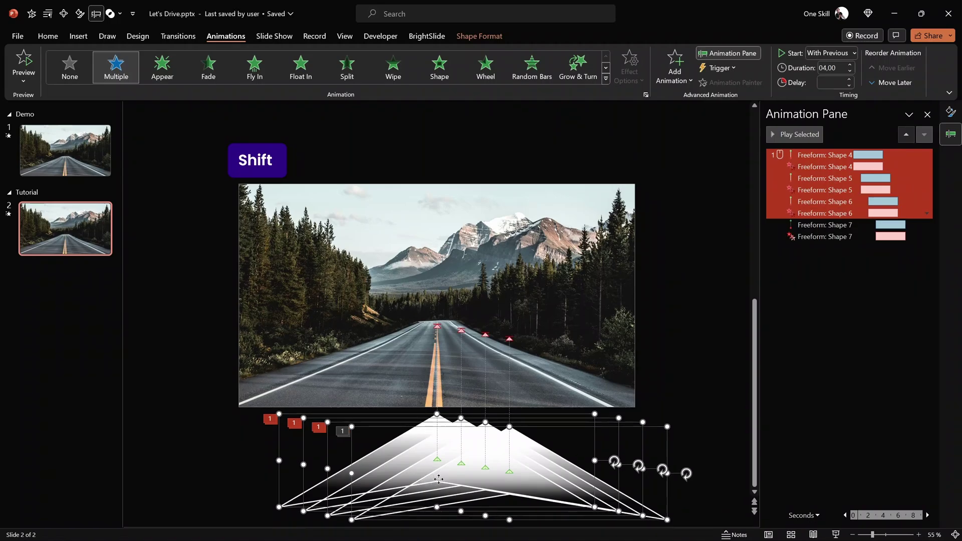
{"action": "left_click", "coordinate": [480, 36]}
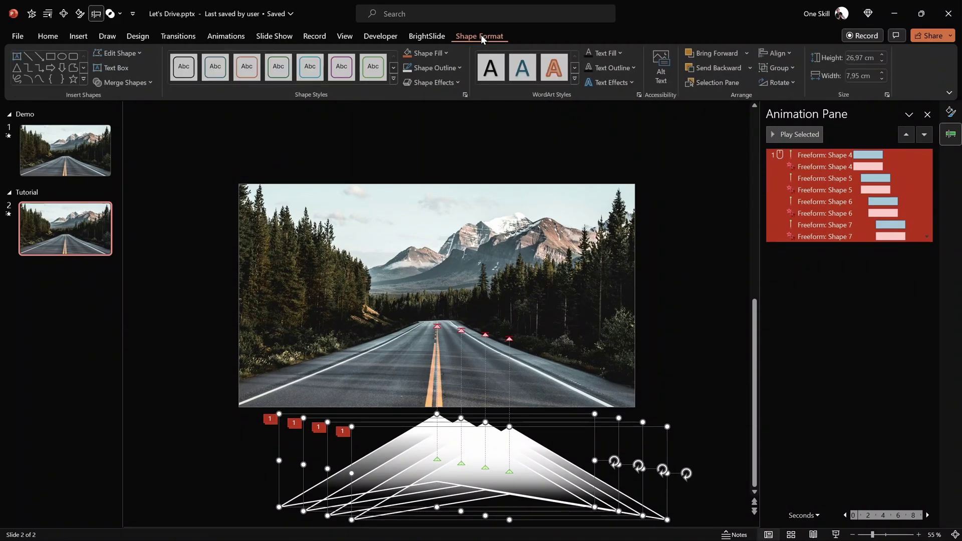
{"action": "left_click", "coordinate": [785, 53]}
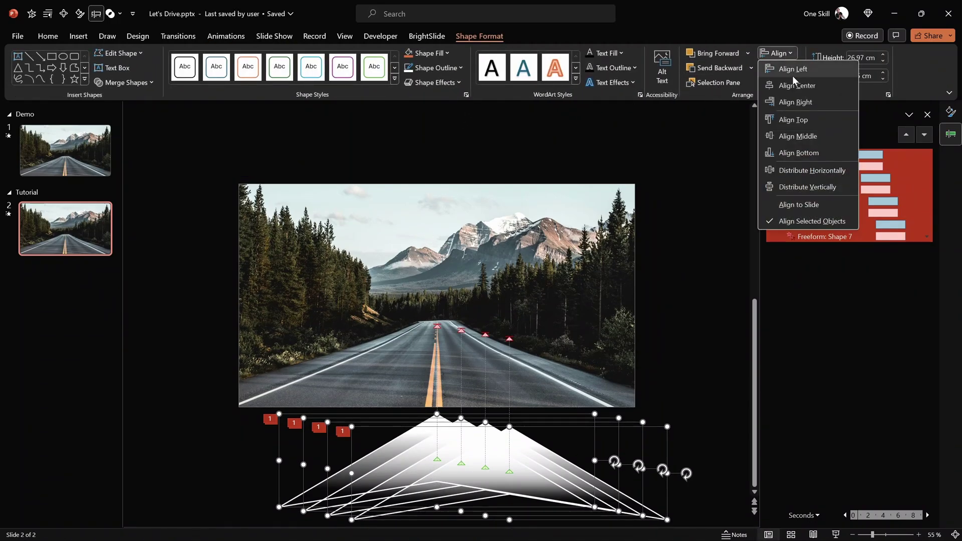
{"action": "left_click", "coordinate": [794, 84]}
{"action": "left_click", "coordinate": [780, 54]}
{"action": "left_click", "coordinate": [801, 136]}
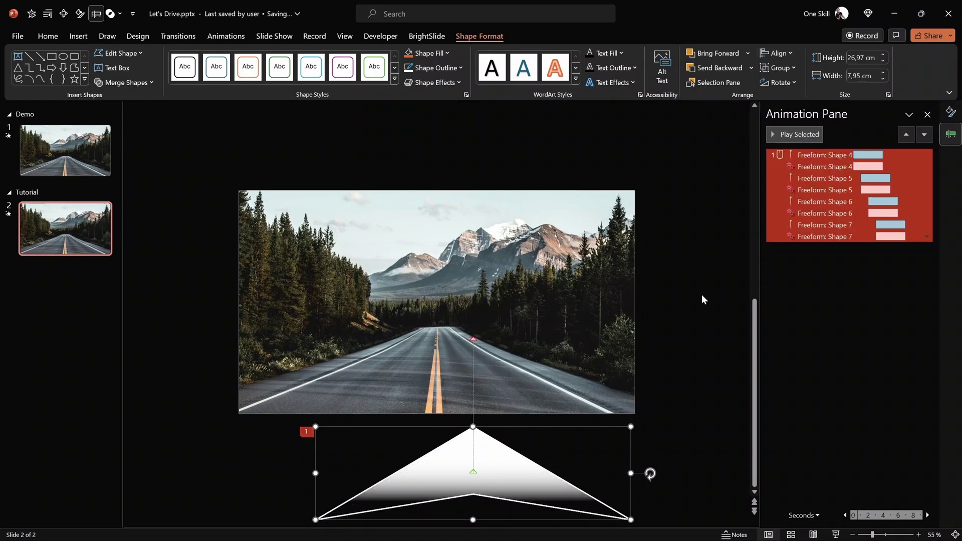
{"action": "left_click_drag", "start_coordinate": [495, 455], "coordinate": [459, 450]}
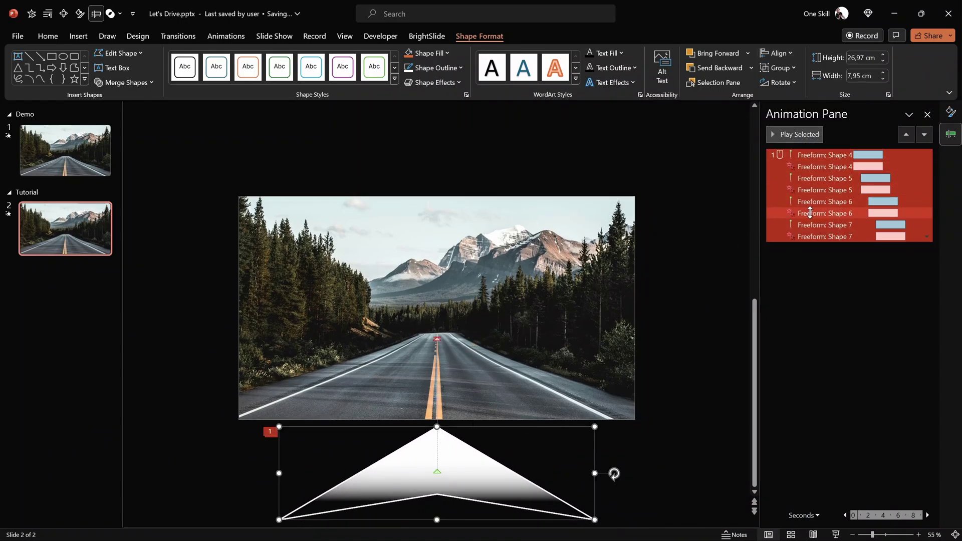
Play the slide show to check the sequence of four arrows and return to editing
{"action": "left_click", "coordinate": [835, 535]}
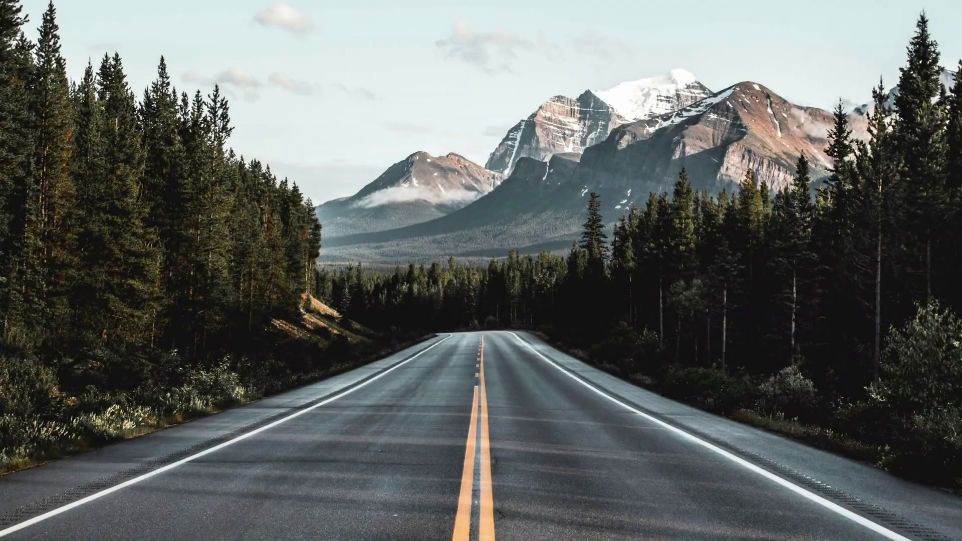
{"action": "left_click", "coordinate": [607, 330]}
{"action": "key", "text": "Escape"}
{"action": "left_click", "coordinate": [827, 293]}
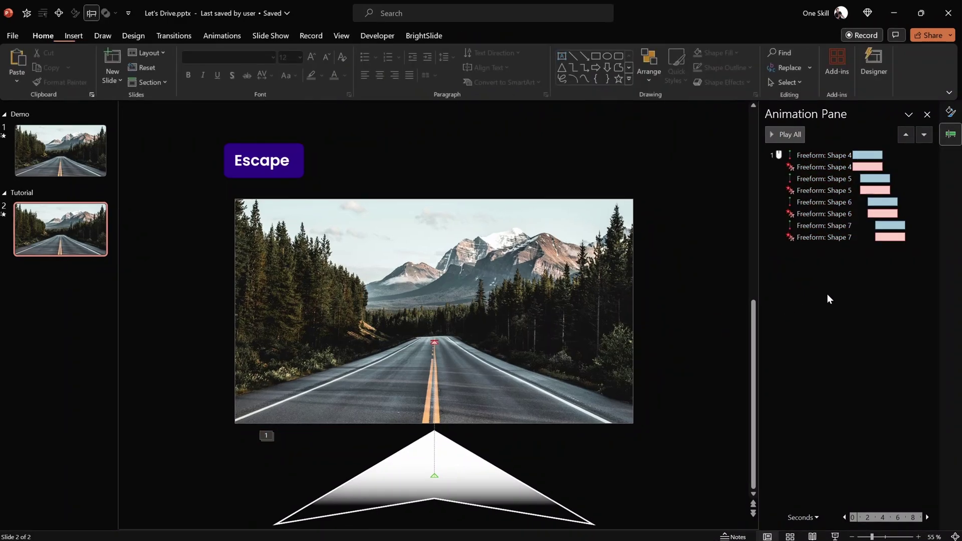
Set the motion path and exit animations of all four arrows to repeat continuously through their timing options
{"action": "left_click", "coordinate": [825, 155]}
{"action": "left_click", "coordinate": [825, 236], "text": "shift"}
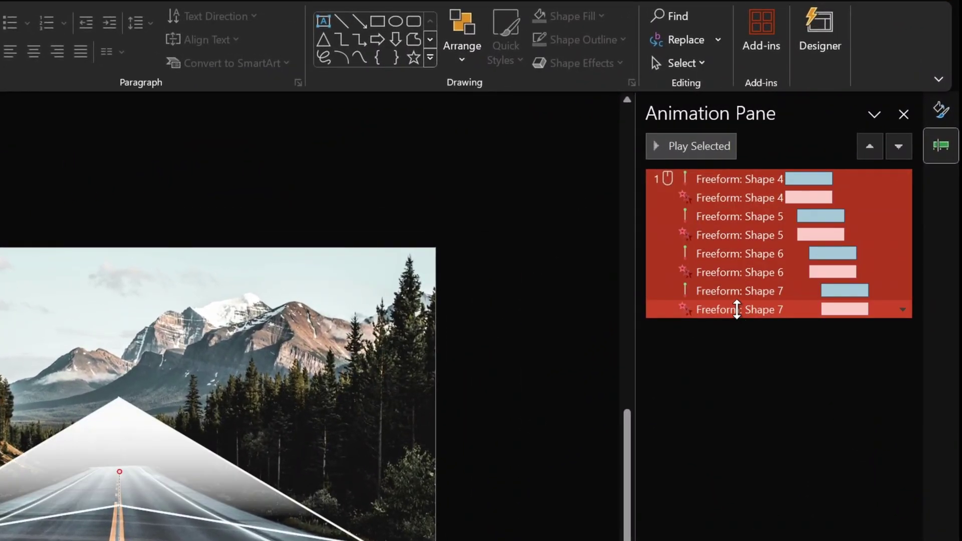
{"action": "right_click", "coordinate": [746, 315]}
{"action": "left_click", "coordinate": [801, 399]}
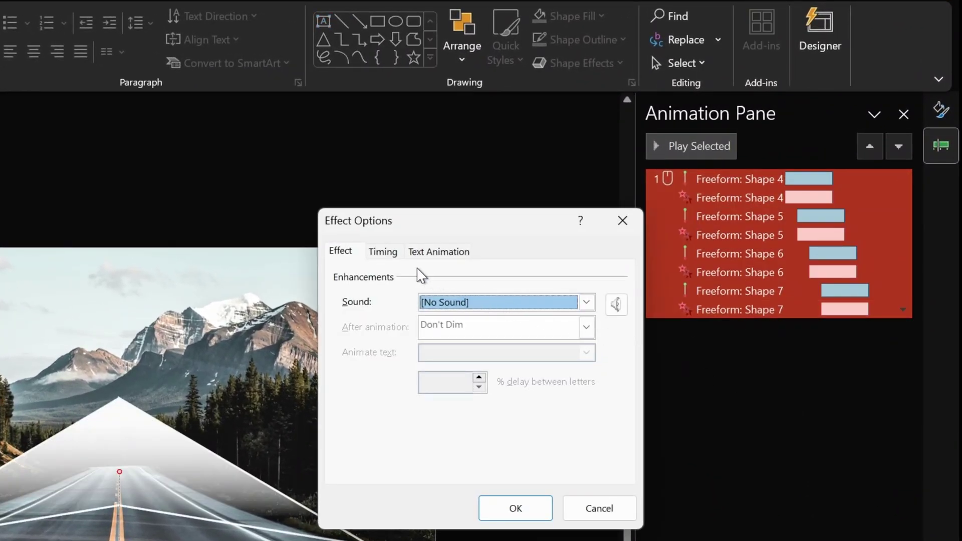
{"action": "left_click", "coordinate": [384, 251]}
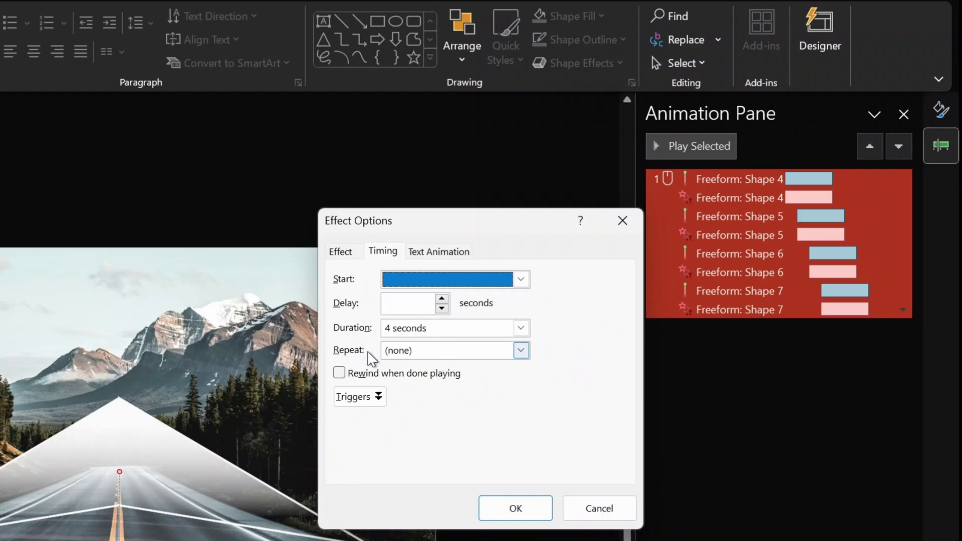
{"action": "left_click", "coordinate": [521, 351]}
{"action": "left_click", "coordinate": [451, 455]}
{"action": "left_click", "coordinate": [515, 509]}
{"action": "left_click", "coordinate": [732, 462]}
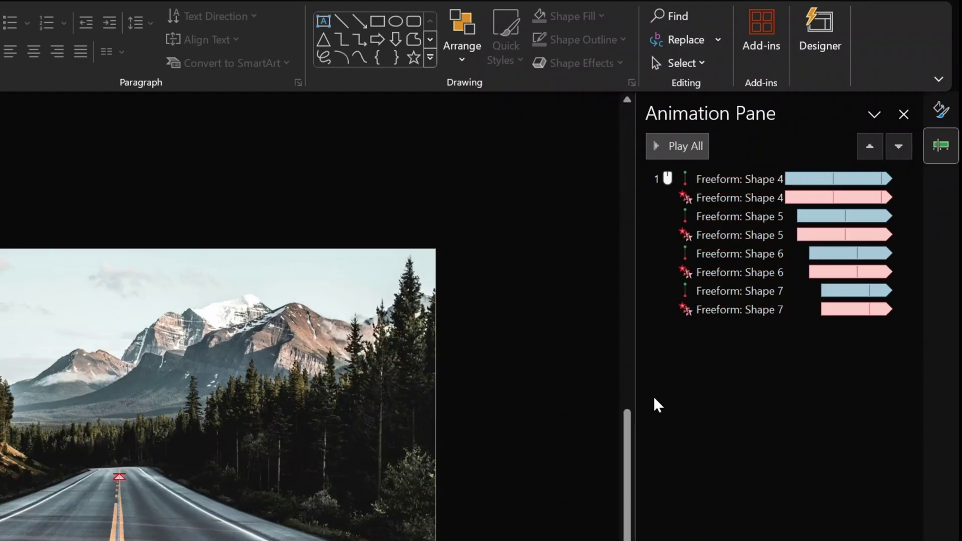
Widen the Animation Pane and examine the timeline of the repeating arrow animations
{"action": "left_click_drag", "start_coordinate": [633, 389], "coordinate": [241, 412]}
{"action": "left_click", "coordinate": [419, 310]}
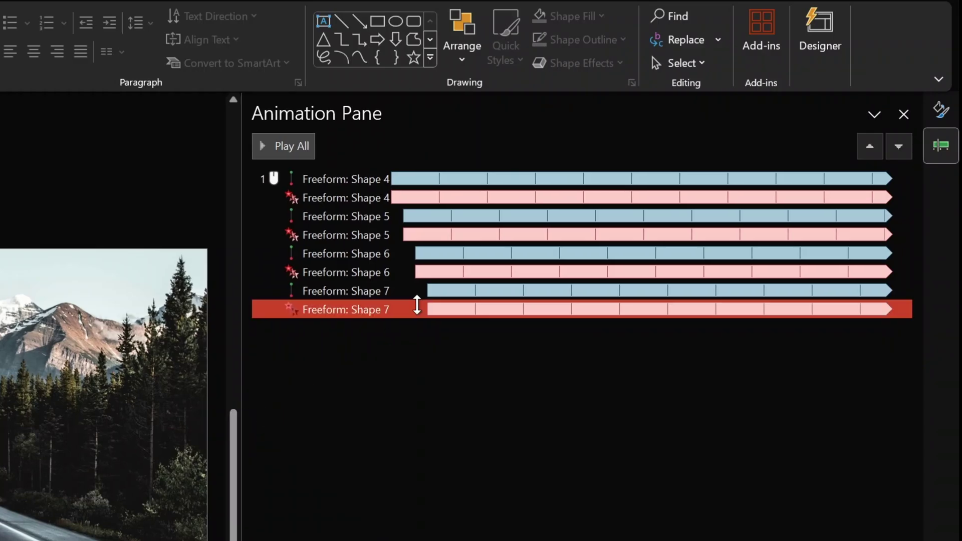
{"action": "left_click", "coordinate": [444, 178]}
{"action": "left_click_drag", "start_coordinate": [794, 183], "coordinate": [587, 377]}
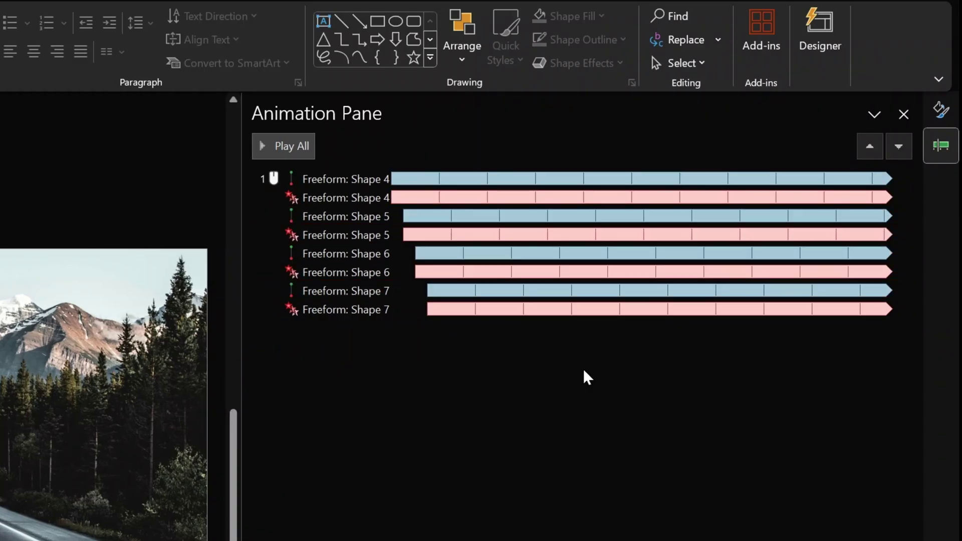
Narrow the Animation Pane again and play the slide show to check the looping arrows
{"action": "left_click_drag", "start_coordinate": [240, 363], "coordinate": [565, 363]}
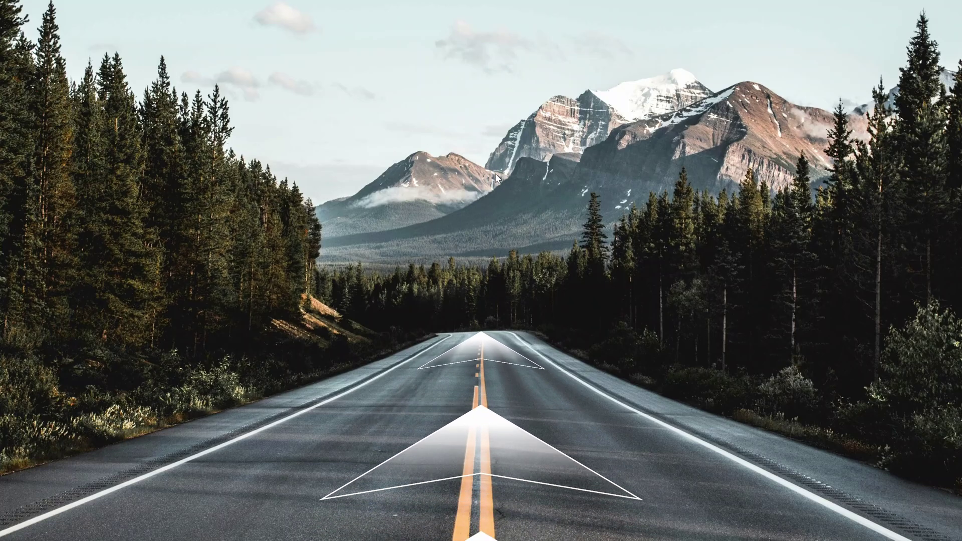
{"action": "key", "text": "Escape"}
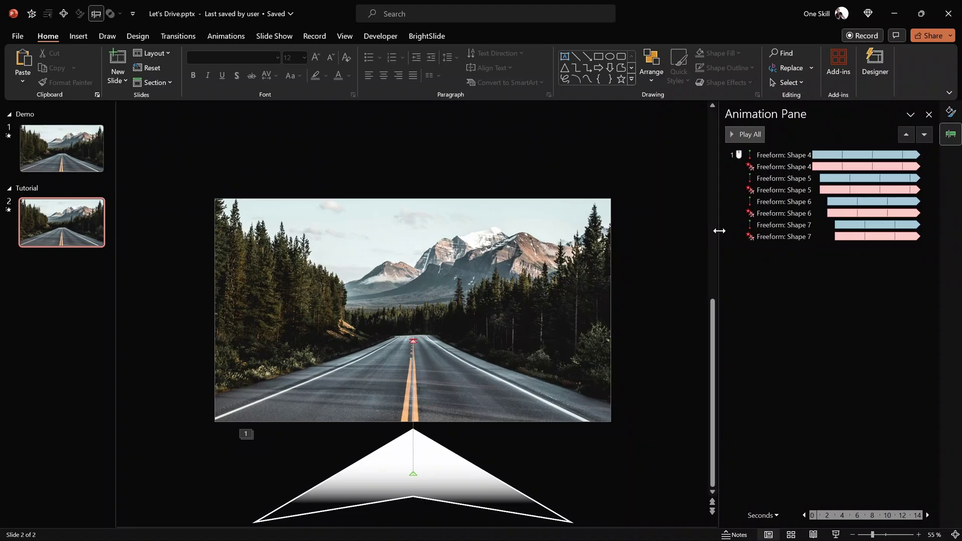
{"action": "left_click_drag", "start_coordinate": [717, 230], "coordinate": [780, 236]}
Fit the slide in the window and insert a text box over the mountains reading "LET'S GO"
{"action": "left_click", "coordinate": [954, 535]}
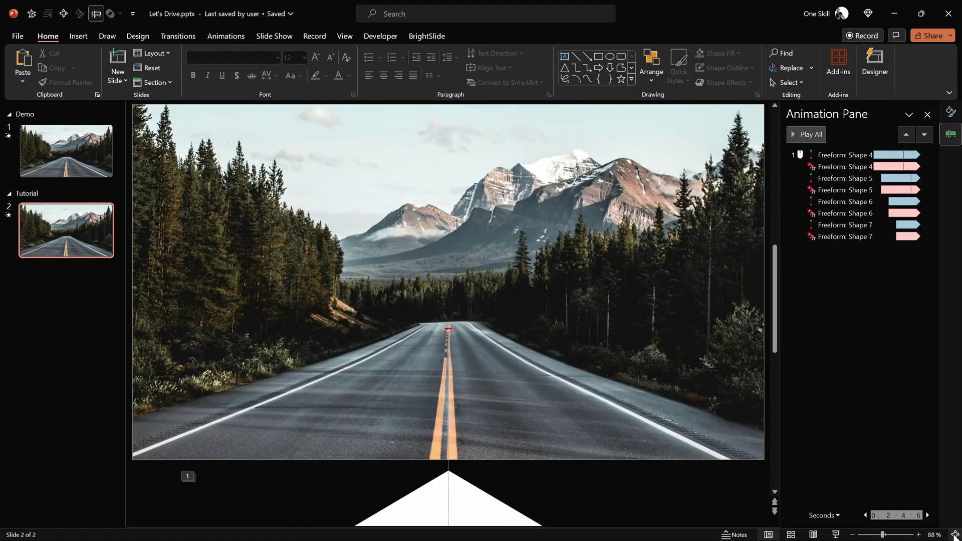
{"action": "left_click", "coordinate": [75, 35]}
{"action": "left_click", "coordinate": [491, 58]}
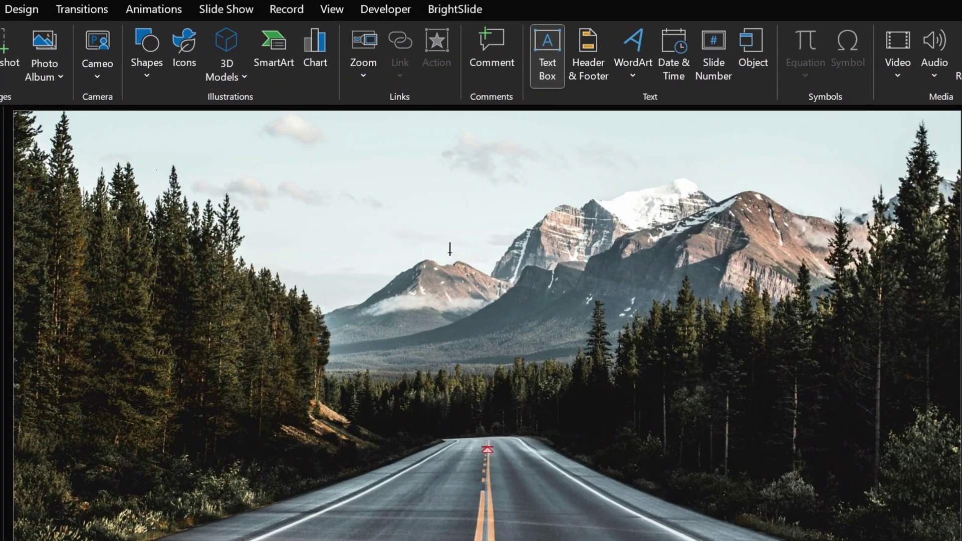
{"action": "left_click", "coordinate": [450, 249]}
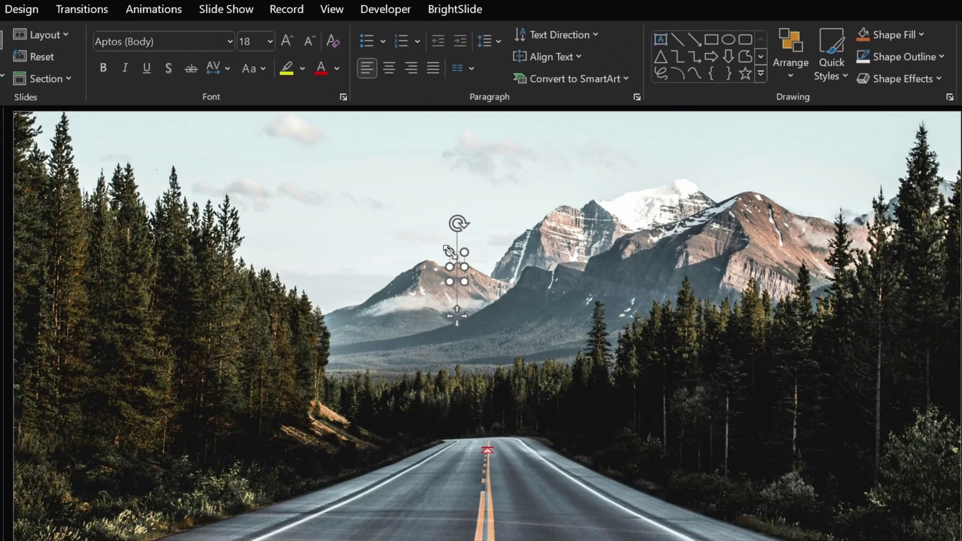
{"action": "key", "text": "Caps_Lock"}
{"action": "type", "text": "LET'S GO"}
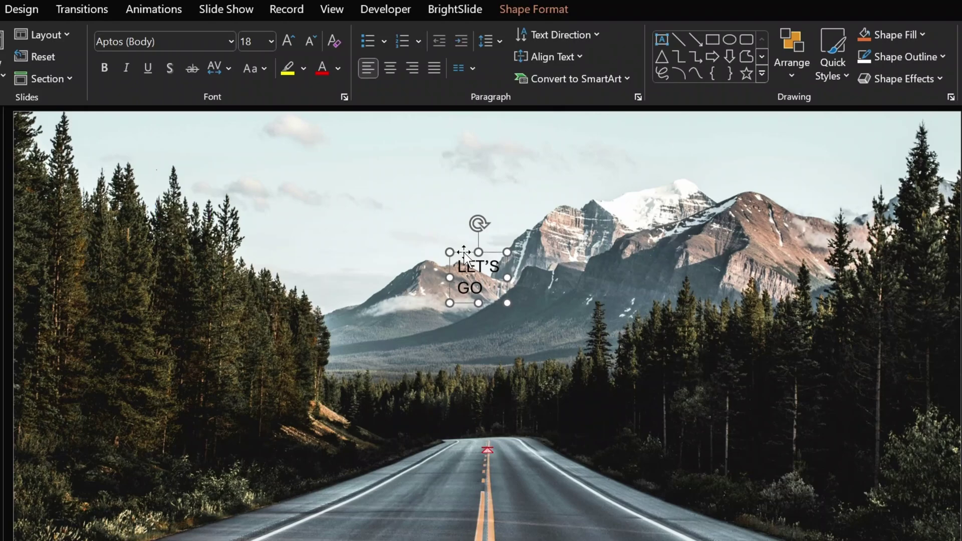
Format the LET'S GO title as white 90 pt text in the Hanson font and shift it up over the sky
{"action": "type", "text": "90"}
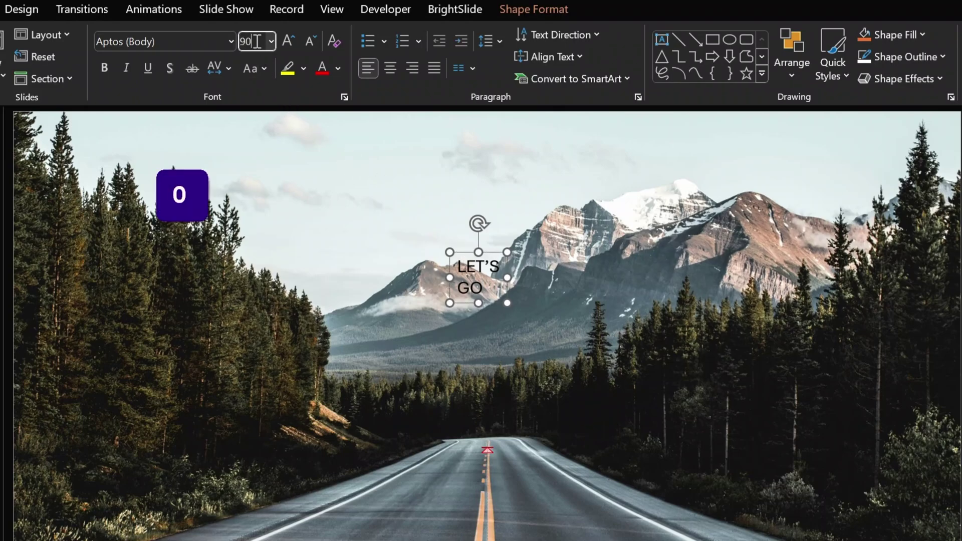
{"action": "key", "text": "Return"}
{"action": "left_click_drag", "start_coordinate": [450, 274], "coordinate": [389, 167]}
{"action": "left_click", "coordinate": [338, 68]}
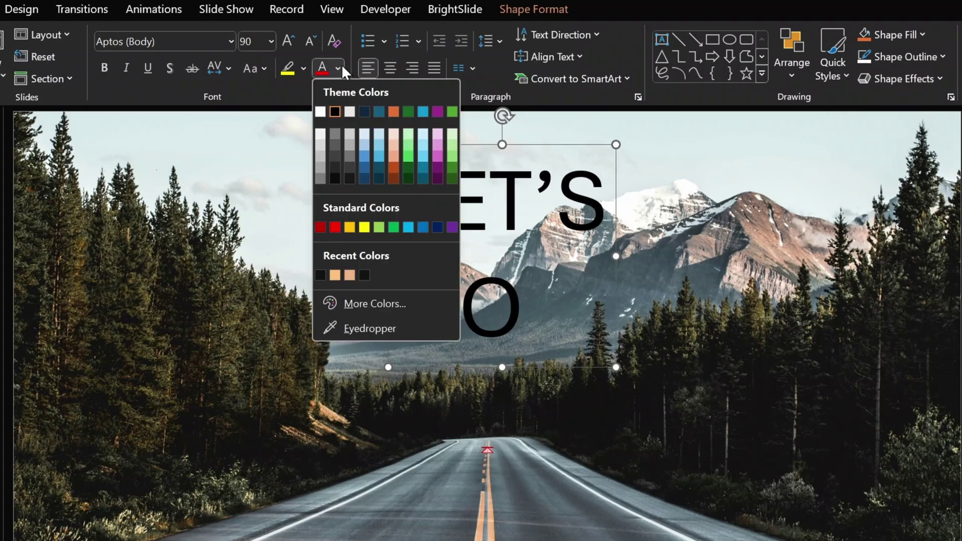
{"action": "left_click", "coordinate": [321, 112]}
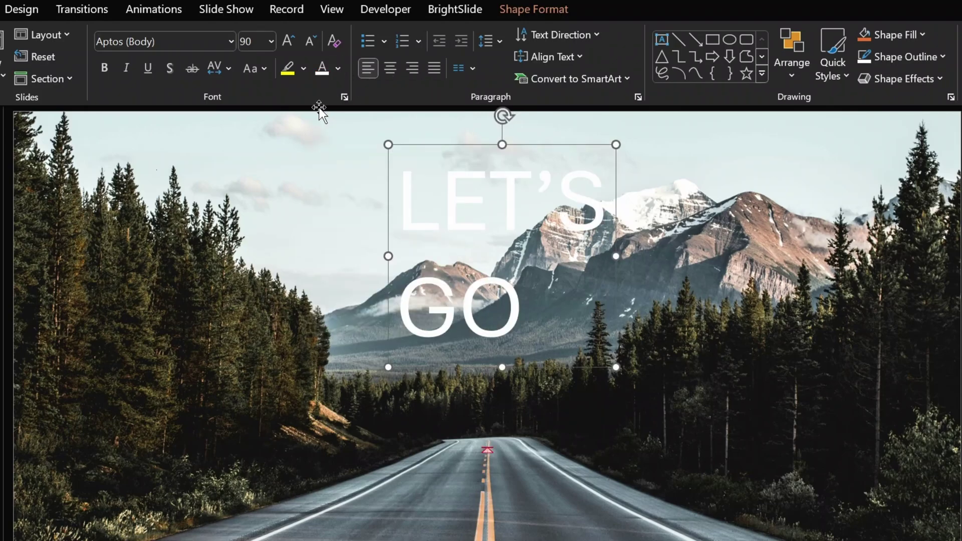
{"action": "left_click", "coordinate": [194, 42]}
{"action": "type", "text": "Hanson"}
{"action": "key", "text": "Return"}
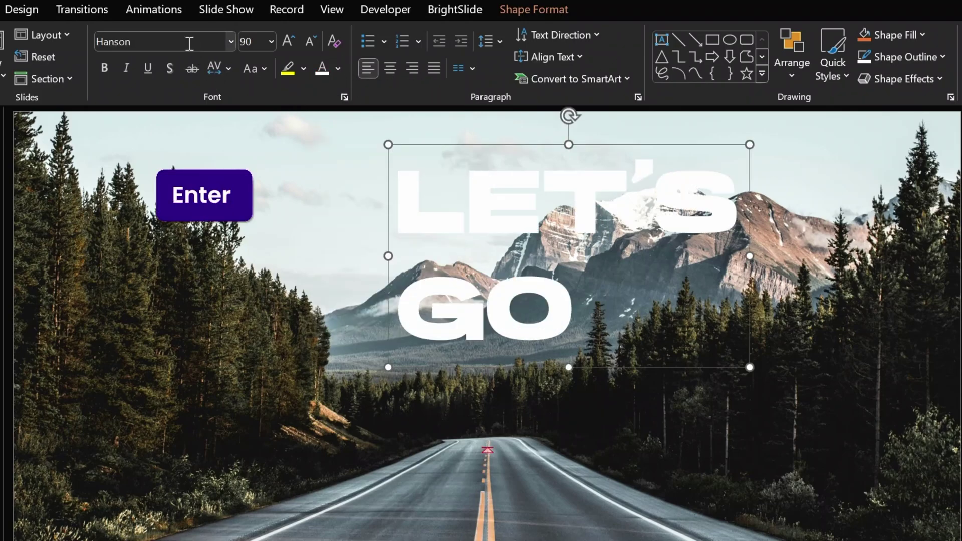
Move the title down over the treeline above the road and center-align its two lines
{"action": "left_click_drag", "start_coordinate": [749, 173], "coordinate": [696, 320]}
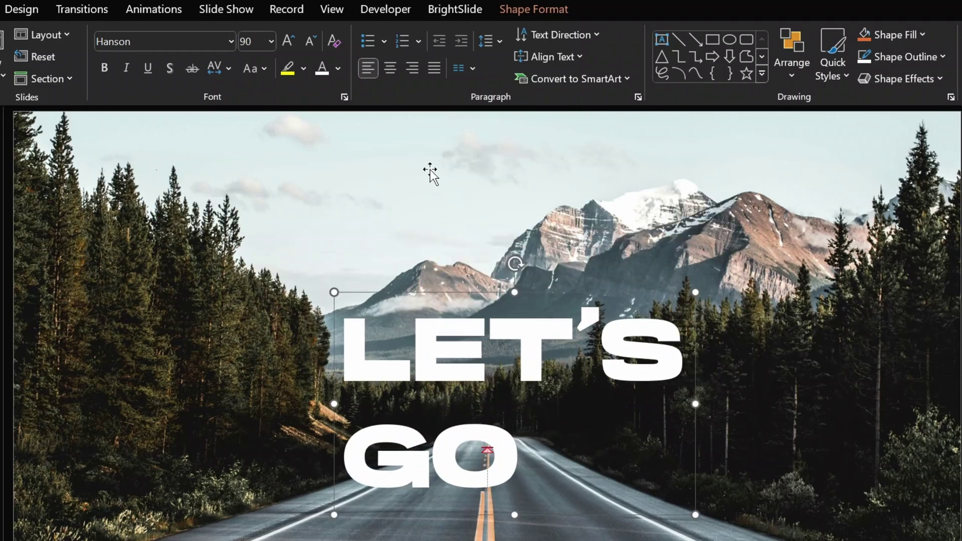
{"action": "left_click", "coordinate": [391, 68]}
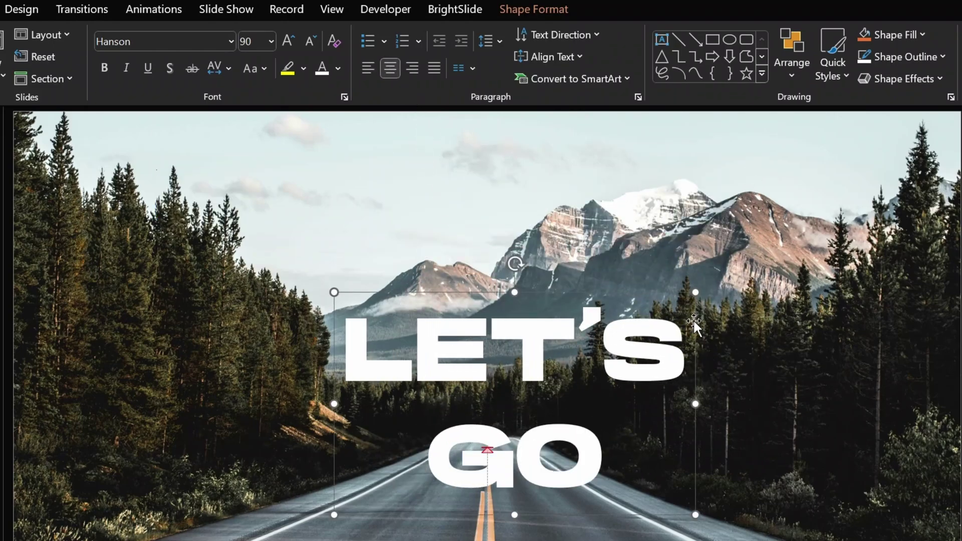
{"action": "left_click_drag", "start_coordinate": [694, 320], "coordinate": [679, 315]}
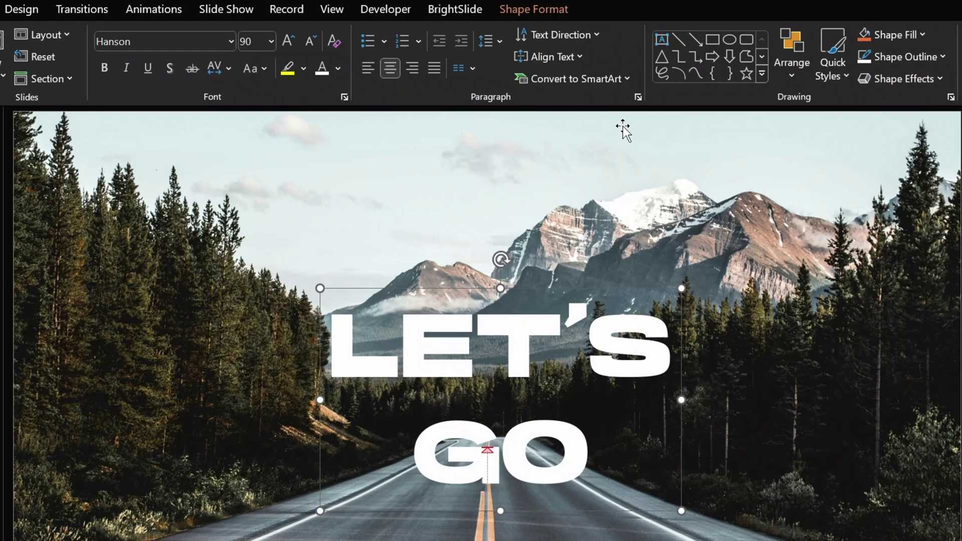
Tighten the title's paragraph line spacing to Multiple at 0.7
{"action": "left_click", "coordinate": [638, 97]}
{"action": "left_click_drag", "start_coordinate": [548, 246], "coordinate": [887, 246]}
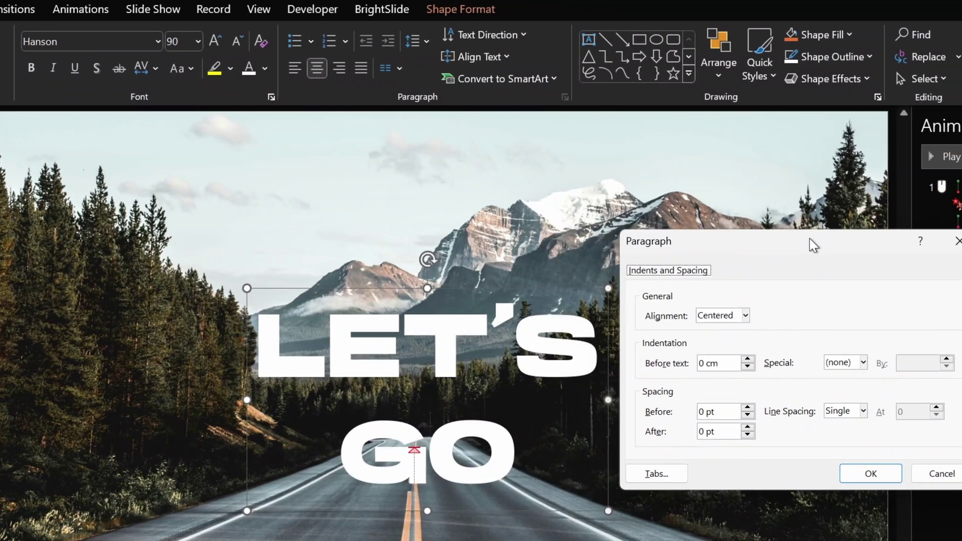
{"action": "left_click_drag", "start_coordinate": [814, 246], "coordinate": [809, 274]}
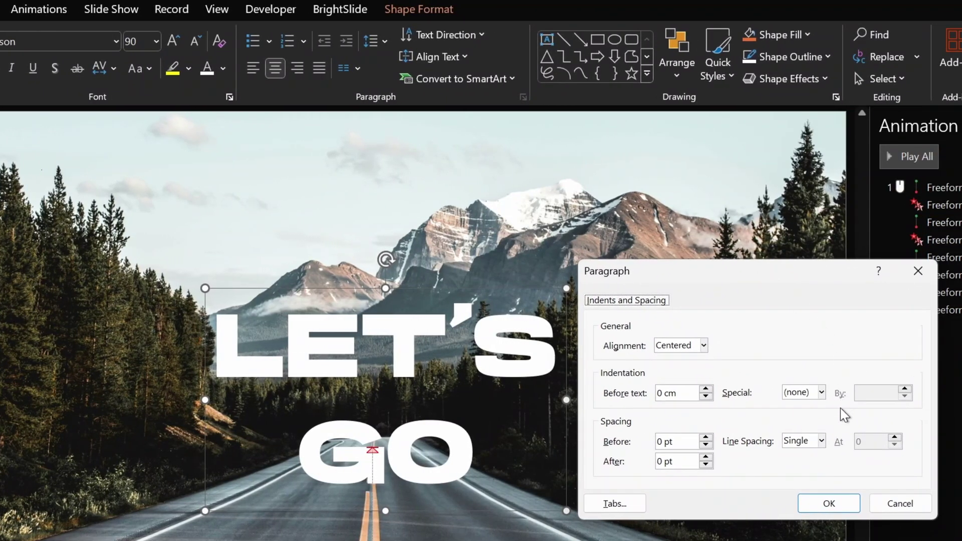
{"action": "left_click", "coordinate": [821, 442]}
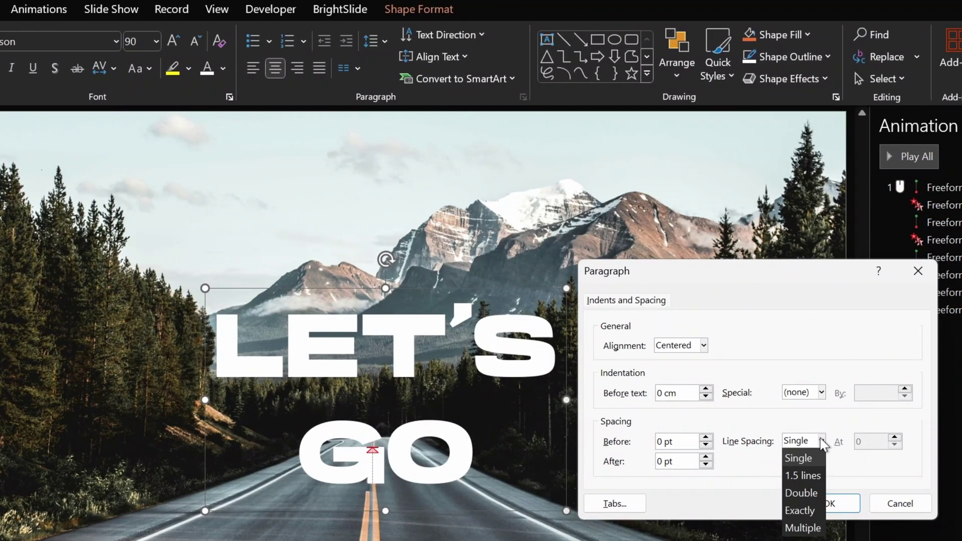
{"action": "left_click", "coordinate": [810, 523]}
{"action": "type", "text": "0"}
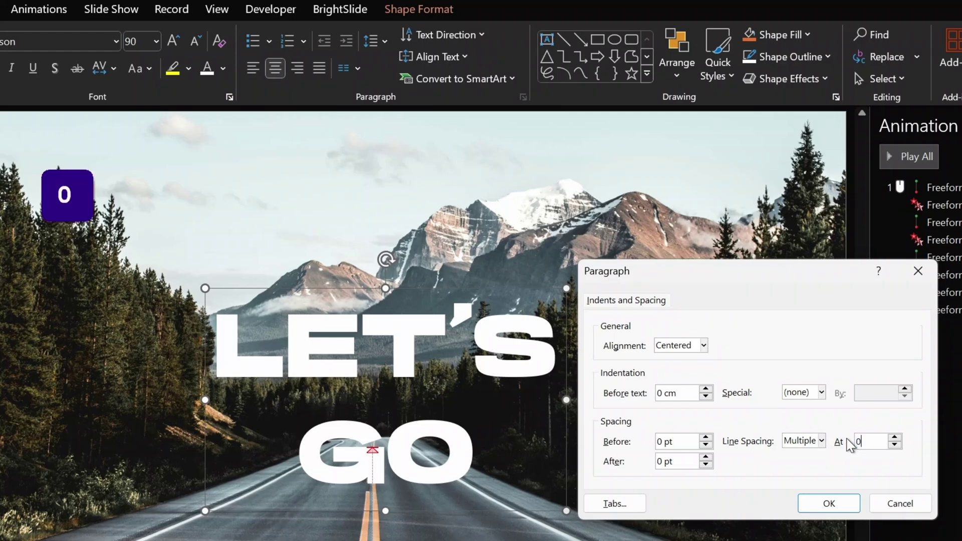
{"action": "type", "text": ".7"}
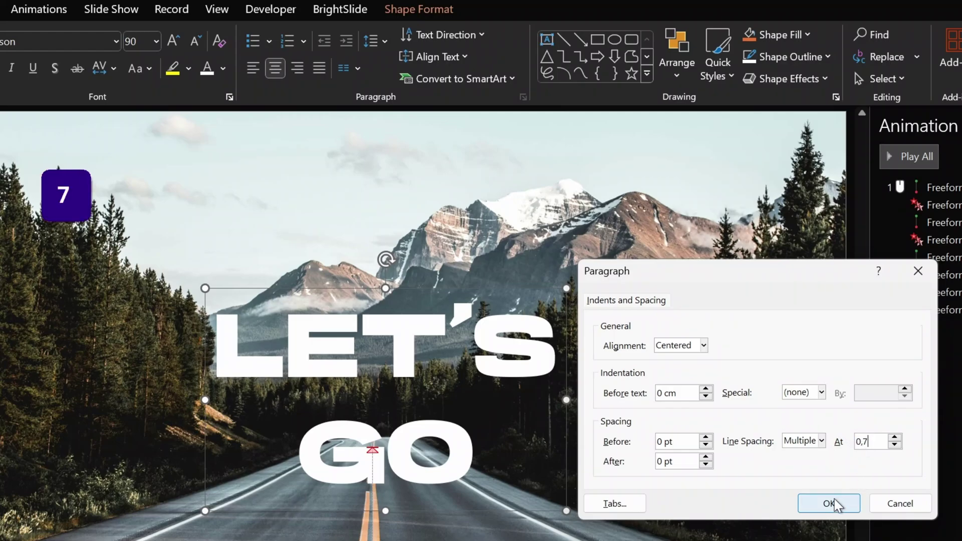
{"action": "left_click", "coordinate": [829, 503]}
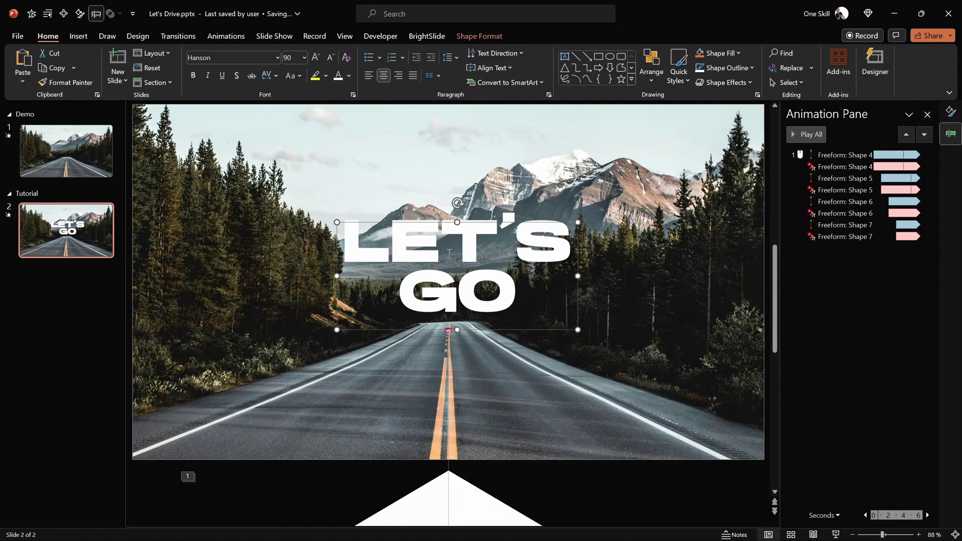
Duplicate the title and place the copy diagonally below it, over the right half of the road
{"action": "key", "text": "ctrl+d"}
{"action": "left_click_drag", "start_coordinate": [588, 265], "coordinate": [686, 338]}
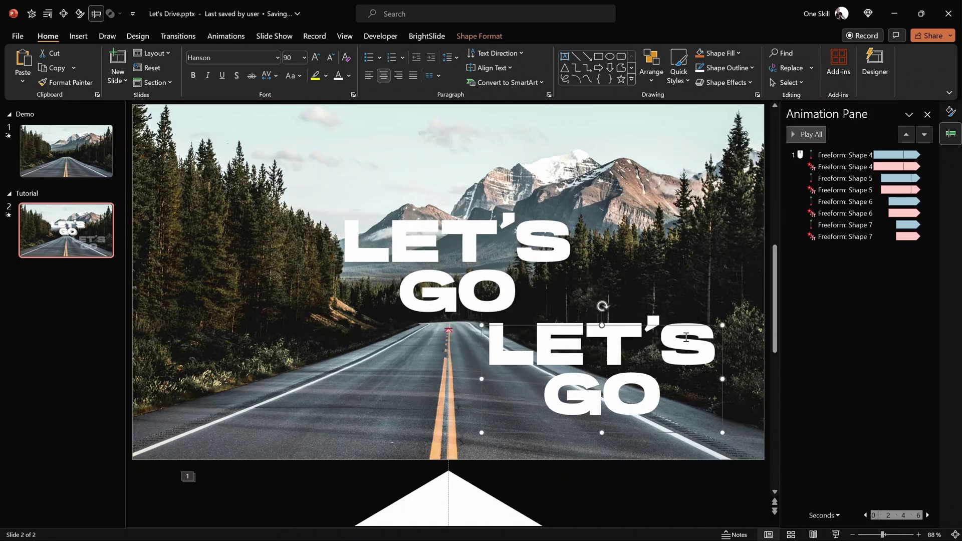
Give the original title's text a solid black outline with a width of 10 pt
{"action": "left_click", "coordinate": [549, 242]}
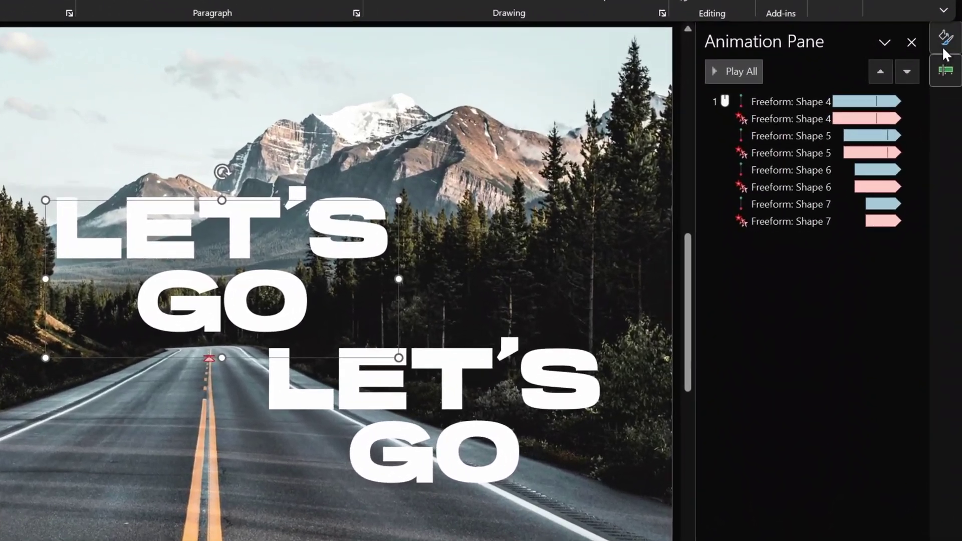
{"action": "left_click", "coordinate": [951, 112]}
{"action": "left_click", "coordinate": [807, 49]}
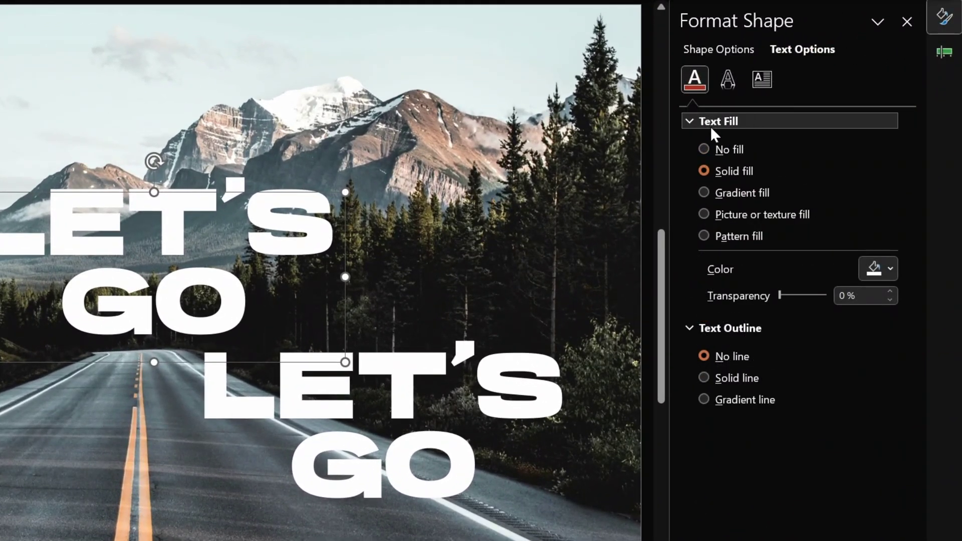
{"action": "left_click", "coordinate": [705, 377]}
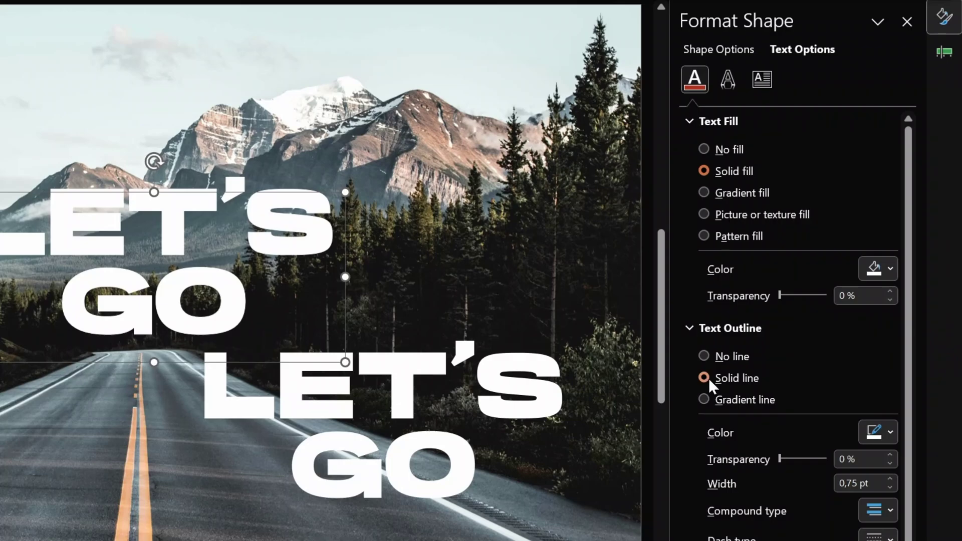
{"action": "left_click", "coordinate": [890, 432]}
{"action": "left_click", "coordinate": [848, 419]}
{"action": "left_click", "coordinate": [564, 306]}
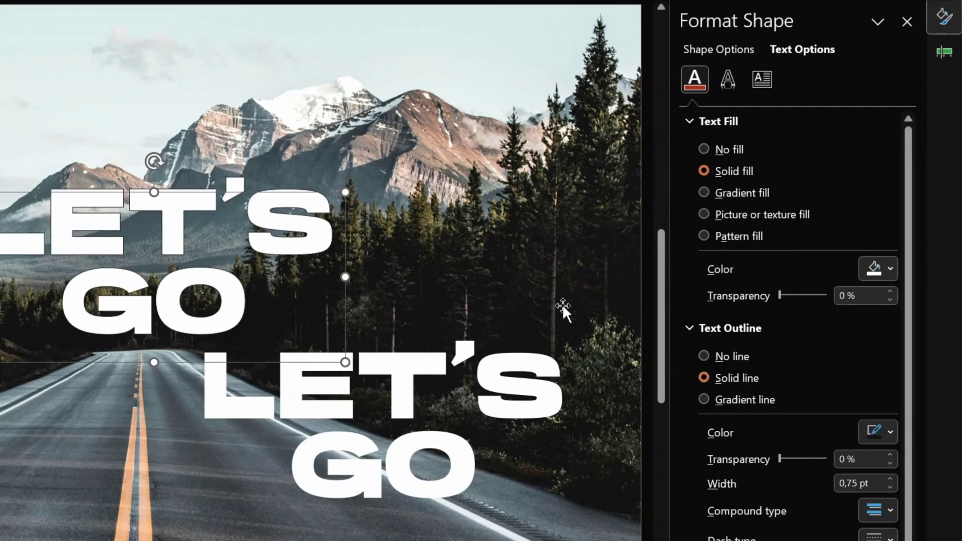
{"action": "double_click", "coordinate": [882, 483]}
{"action": "type", "text": "10"}
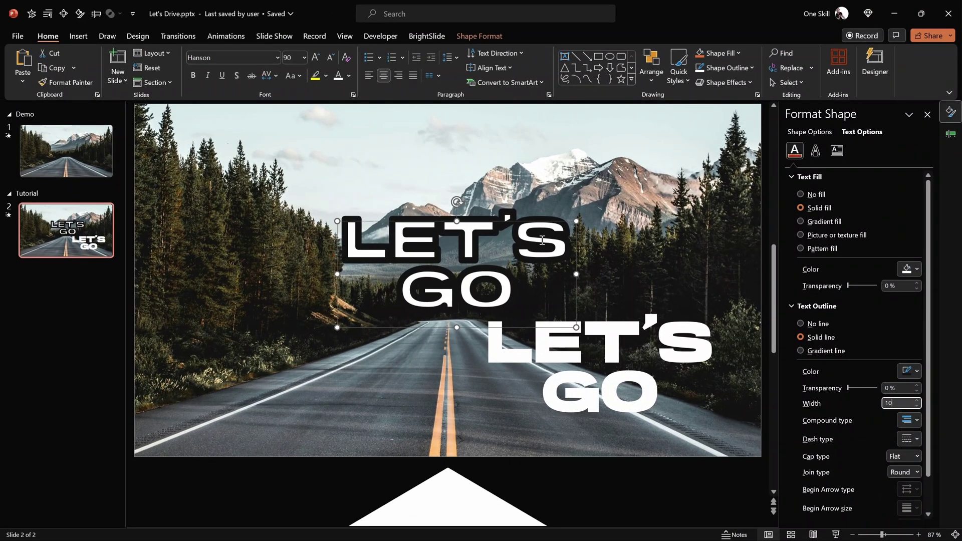
Align the outlined and plain titles to each other by center and middle, and move the stacked pair up over the mountains
{"action": "left_click", "coordinate": [616, 333]}
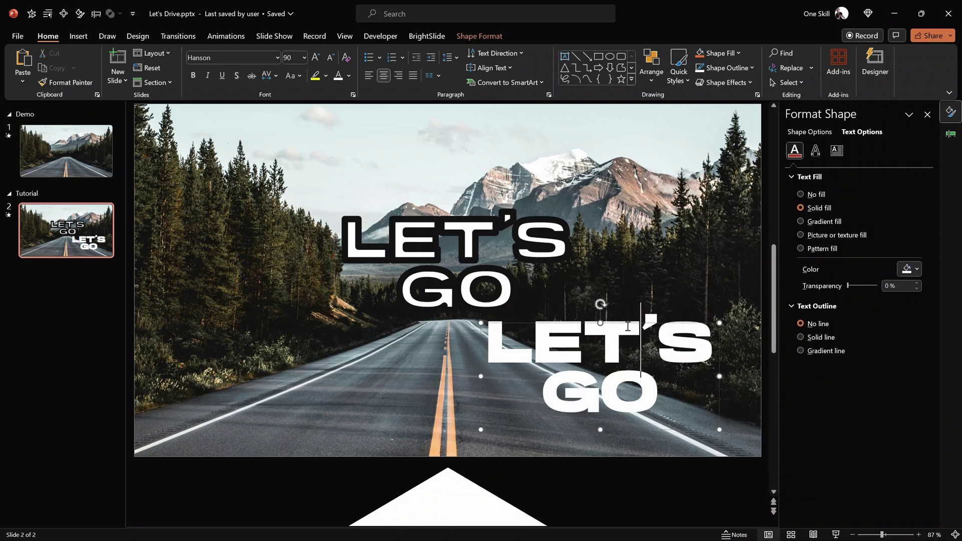
{"action": "left_click", "coordinate": [523, 254], "text": "shift"}
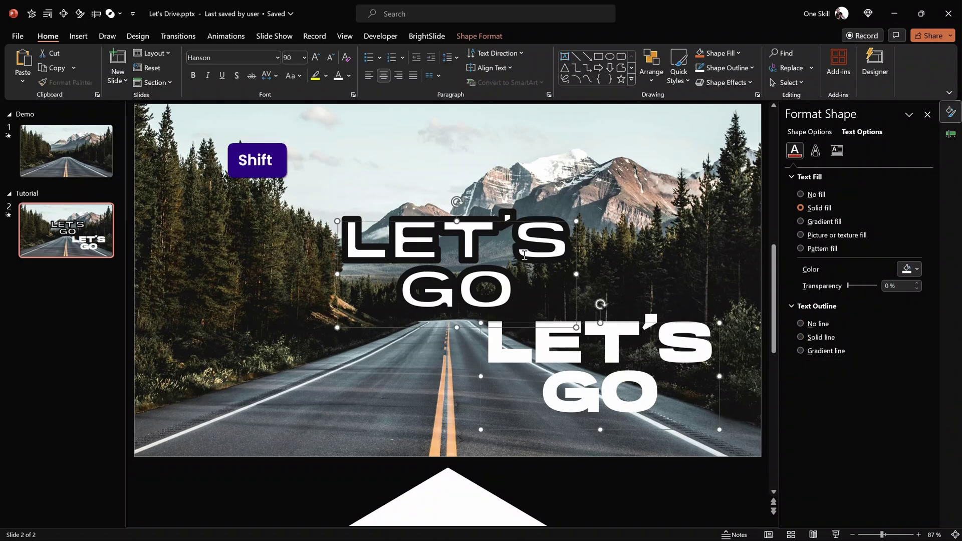
{"action": "left_click", "coordinate": [484, 37]}
{"action": "left_click", "coordinate": [778, 53]}
{"action": "left_click", "coordinate": [790, 83]}
{"action": "left_click", "coordinate": [778, 53]}
{"action": "left_click", "coordinate": [804, 133]}
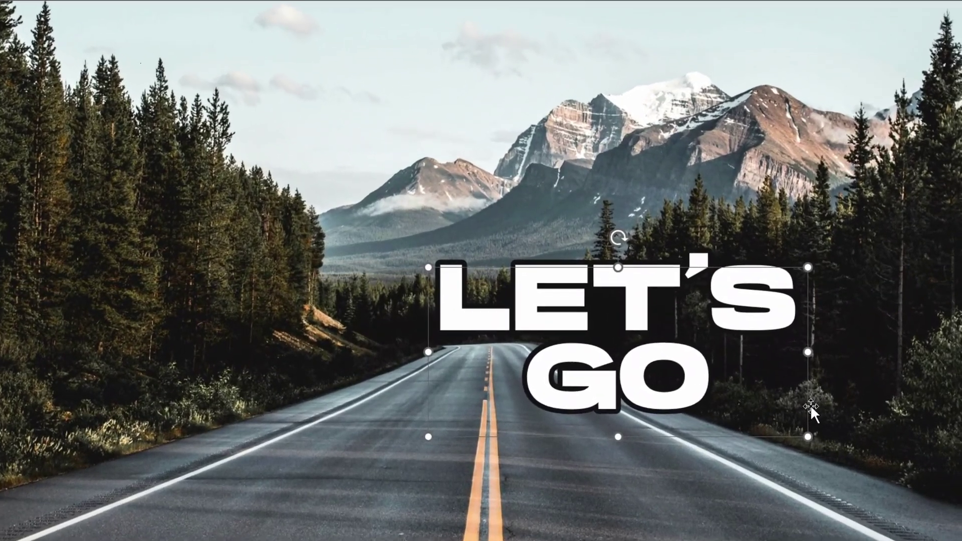
{"action": "left_click_drag", "start_coordinate": [810, 405], "coordinate": [685, 223]}
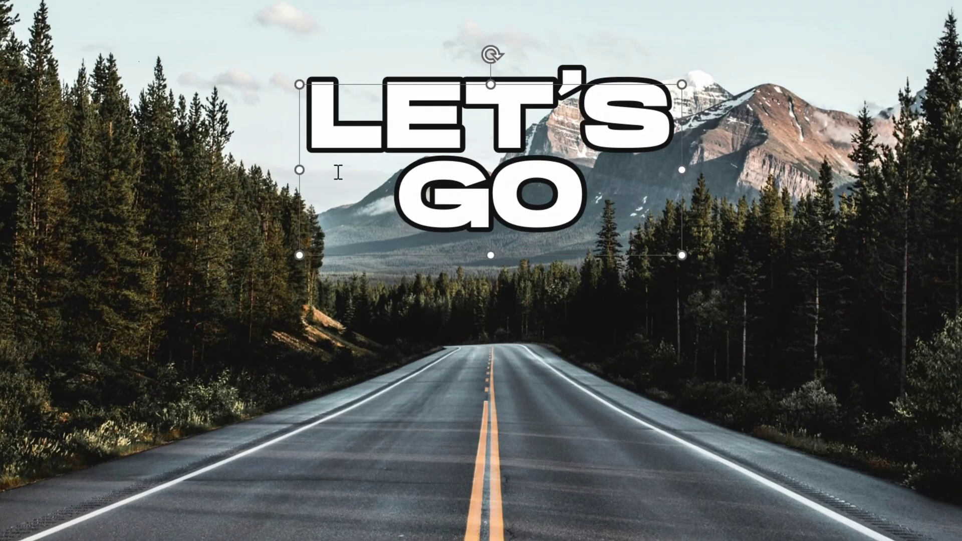
Move the plain white title down off the outlined one and place it back exactly on top
{"action": "left_click", "coordinate": [743, 79]}
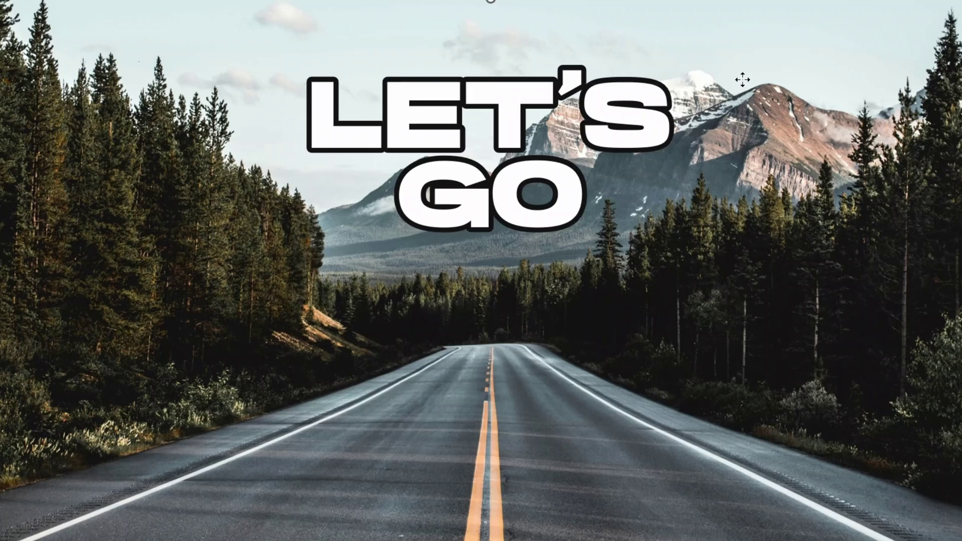
{"action": "left_click", "coordinate": [650, 127]}
{"action": "left_click_drag", "start_coordinate": [680, 116], "coordinate": [724, 295]}
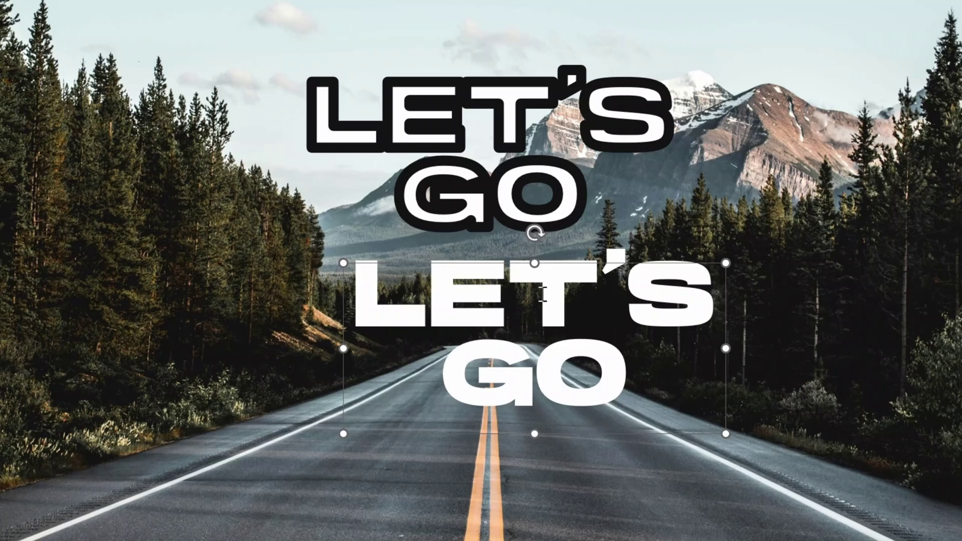
{"action": "left_click_drag", "start_coordinate": [680, 215], "coordinate": [643, 180]}
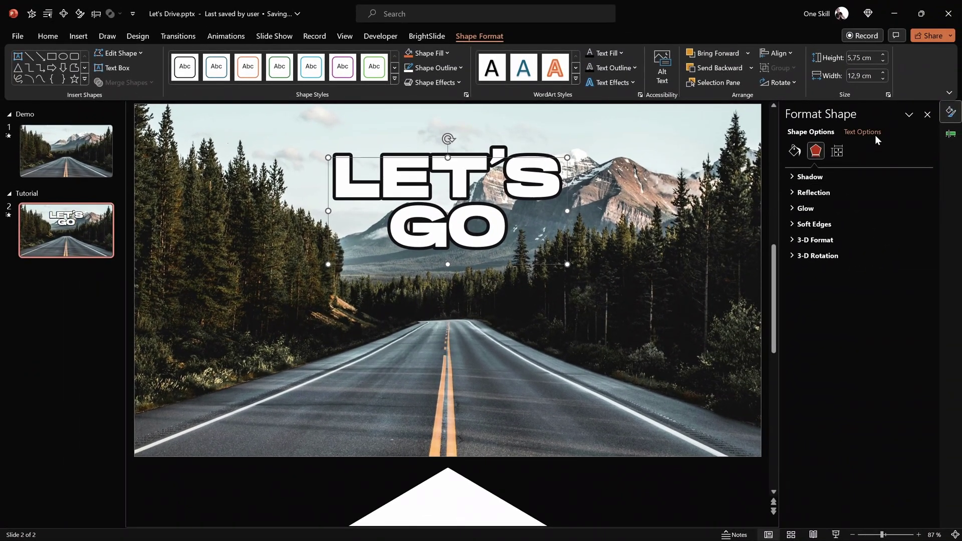
Rename the plain title's object as "TextBox WHITE" and the outlined one as "TextBox OUTLINE" in the object list
{"action": "left_click", "coordinate": [714, 82]}
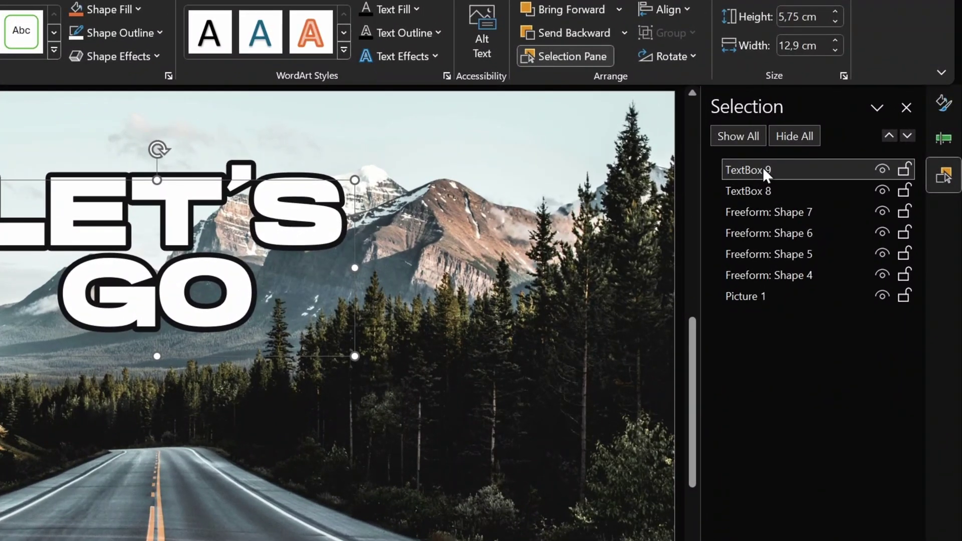
{"action": "double_click", "coordinate": [764, 170]}
{"action": "type", "text": "WHITE"}
{"action": "double_click", "coordinate": [792, 191]}
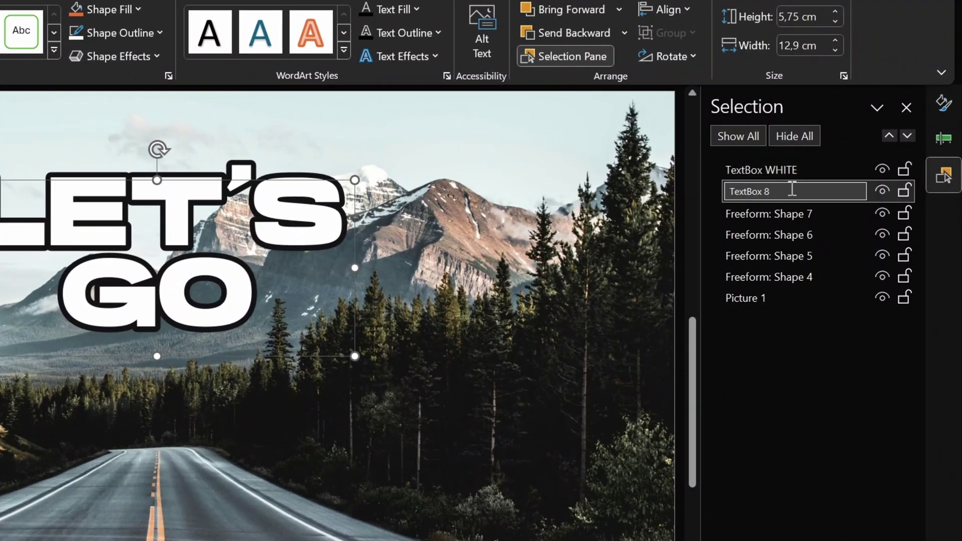
{"action": "key", "text": "Return"}
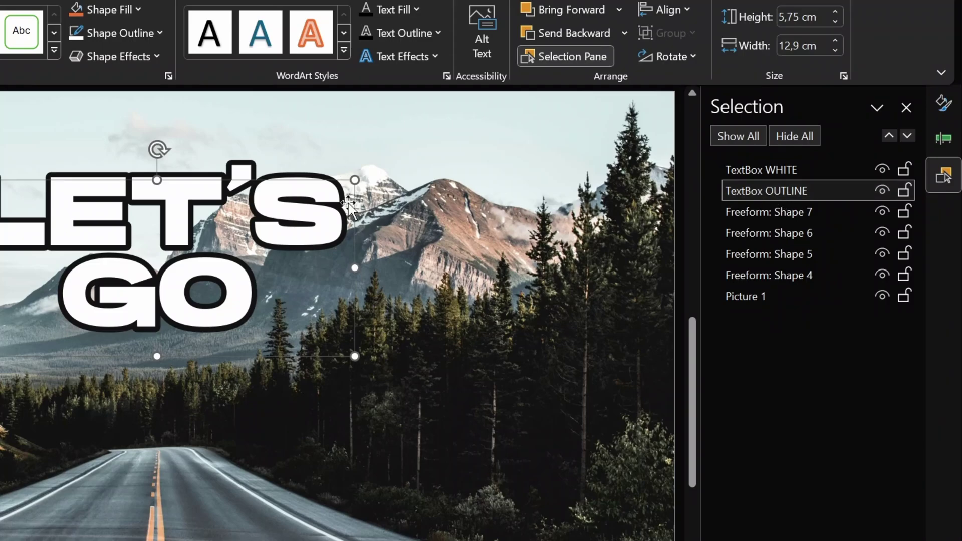
Add an outer shadow offset to the lower right to the text of the outlined title
{"action": "left_click", "coordinate": [940, 110]}
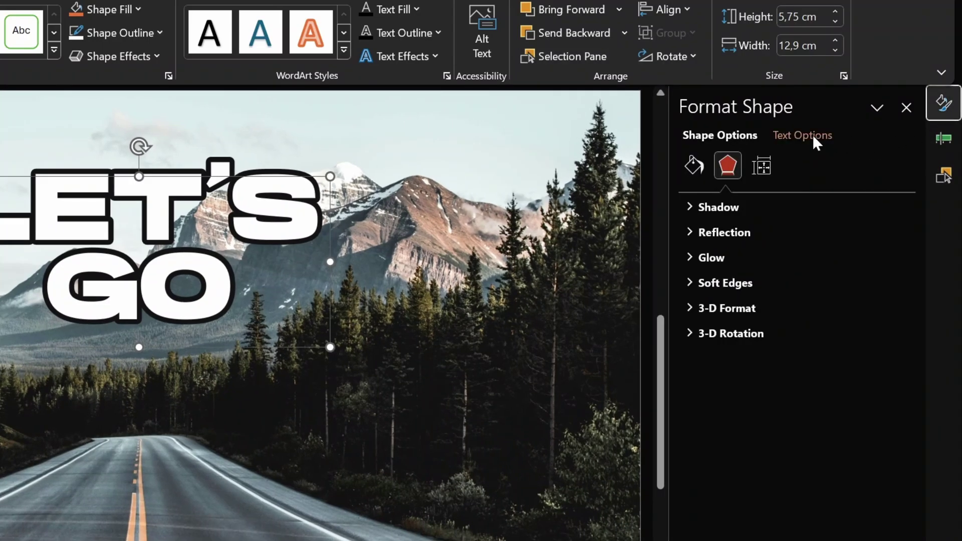
{"action": "left_click", "coordinate": [813, 134]}
{"action": "left_click", "coordinate": [688, 207]}
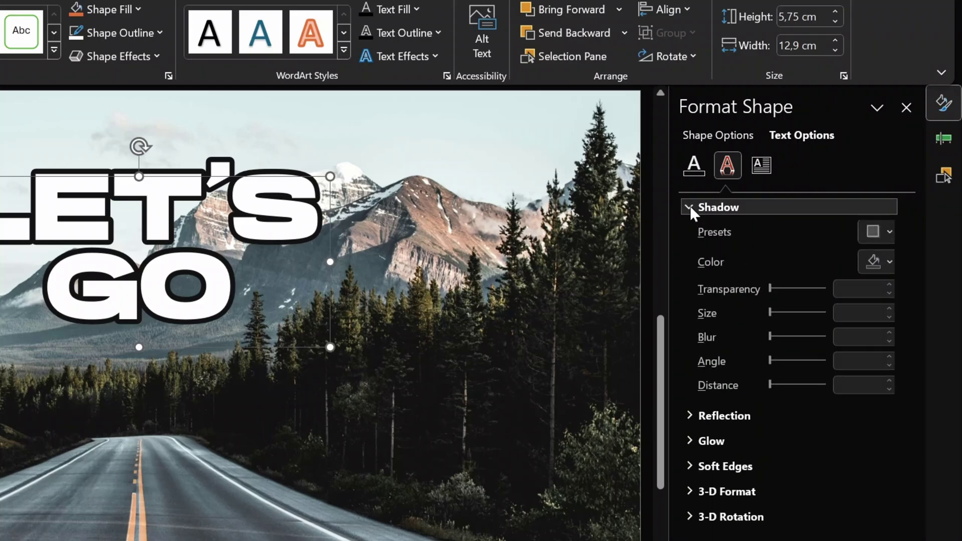
{"action": "left_click", "coordinate": [880, 232]}
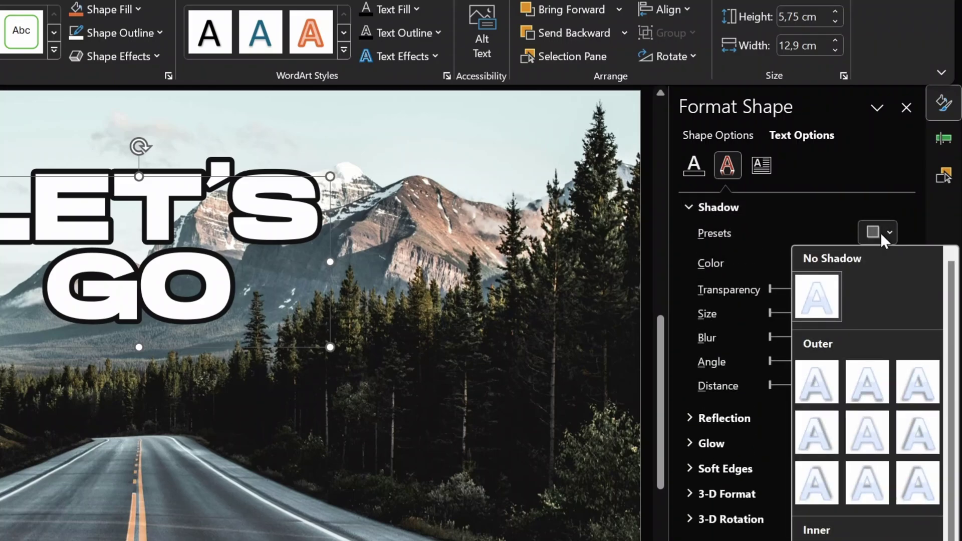
{"action": "left_click", "coordinate": [820, 386]}
Set the outlined title's text shadow to 0% transparency, 0 pt blur and 10 pt distance
{"action": "left_click_drag", "start_coordinate": [802, 289], "coordinate": [733, 290]}
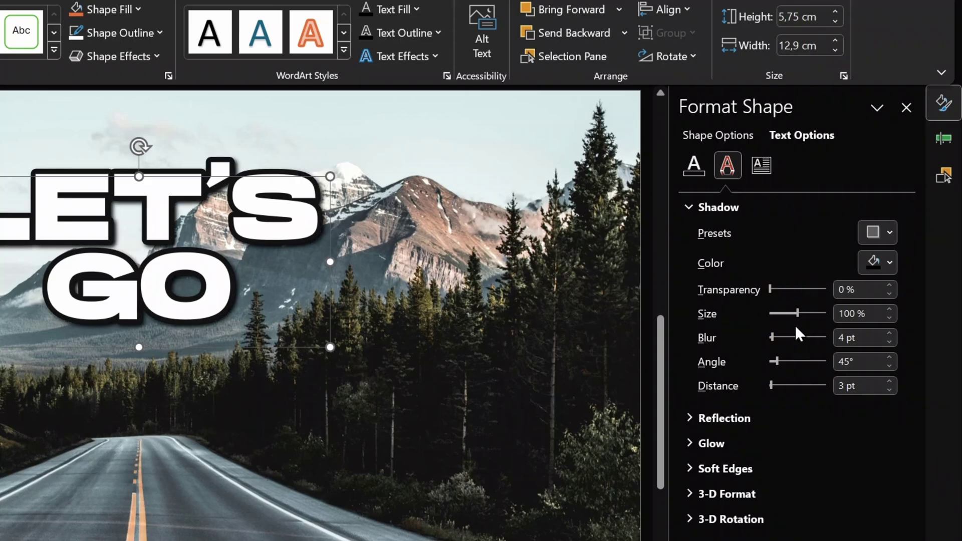
{"action": "left_click_drag", "start_coordinate": [772, 338], "coordinate": [745, 339]}
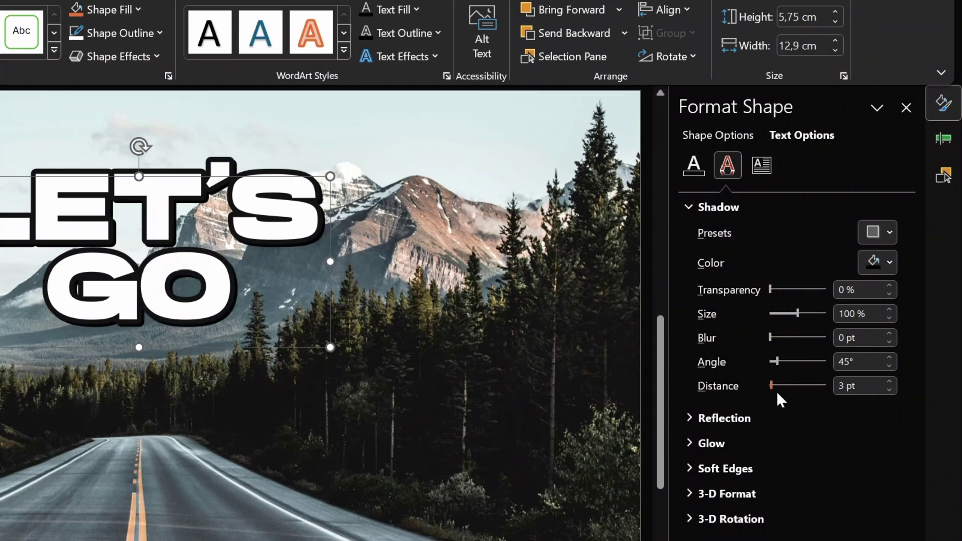
{"action": "left_click_drag", "start_coordinate": [770, 384], "coordinate": [772, 385]}
{"action": "left_click", "coordinate": [890, 382]}
{"action": "left_click", "coordinate": [890, 382]}
{"action": "left_click", "coordinate": [890, 382]}
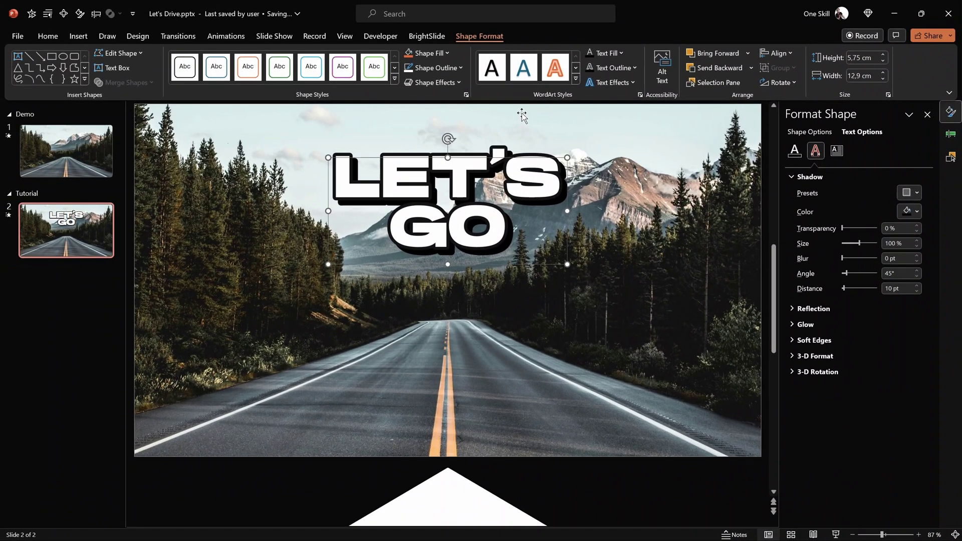
{"action": "left_click", "coordinate": [252, 132]}
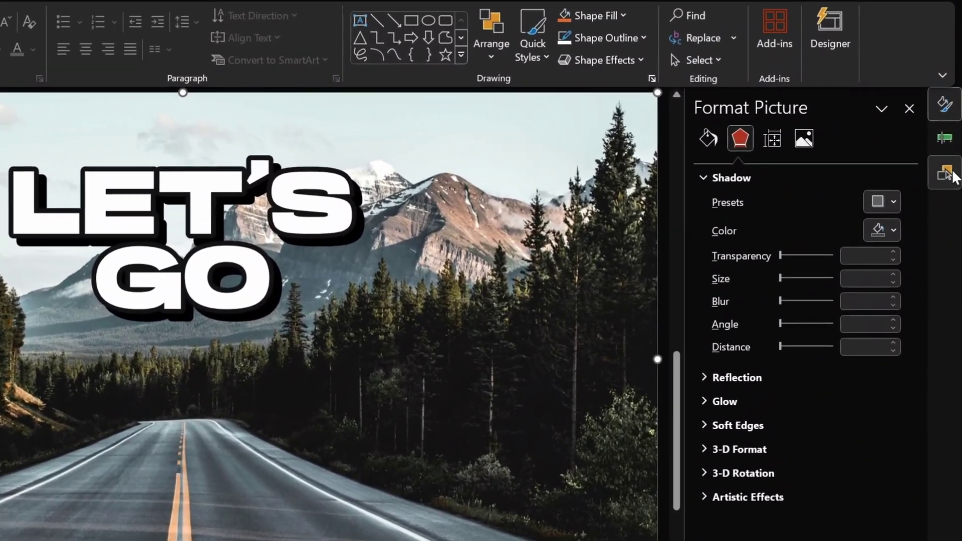
Apply the centered inner shadow preset to the text of TextBox WHITE
{"action": "left_click", "coordinate": [951, 157]}
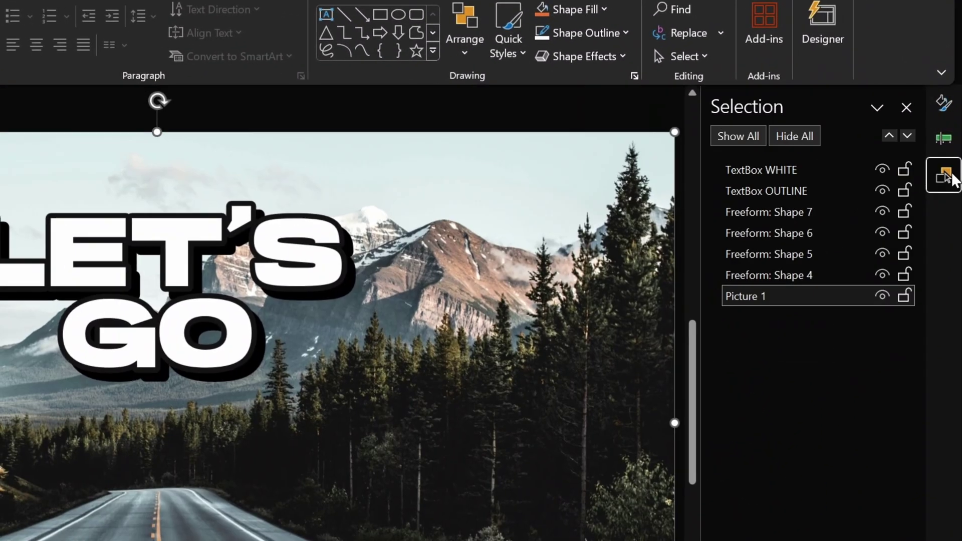
{"action": "left_click", "coordinate": [780, 171]}
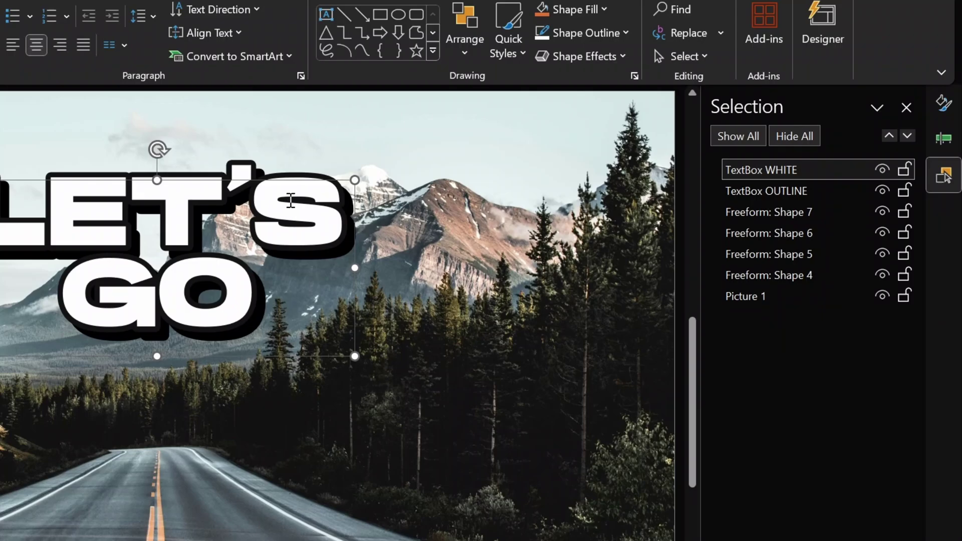
{"action": "left_click", "coordinate": [945, 106]}
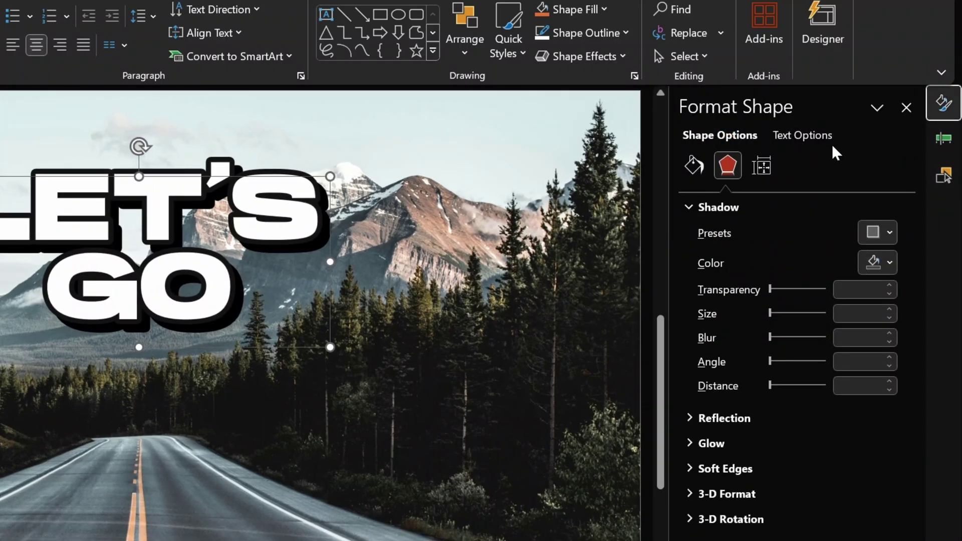
{"action": "left_click", "coordinate": [802, 136]}
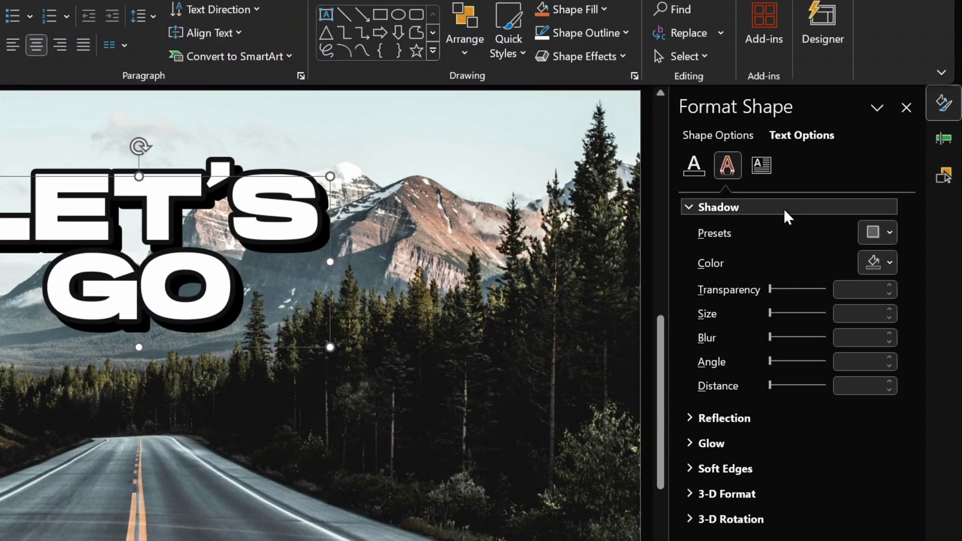
{"action": "left_click", "coordinate": [879, 234]}
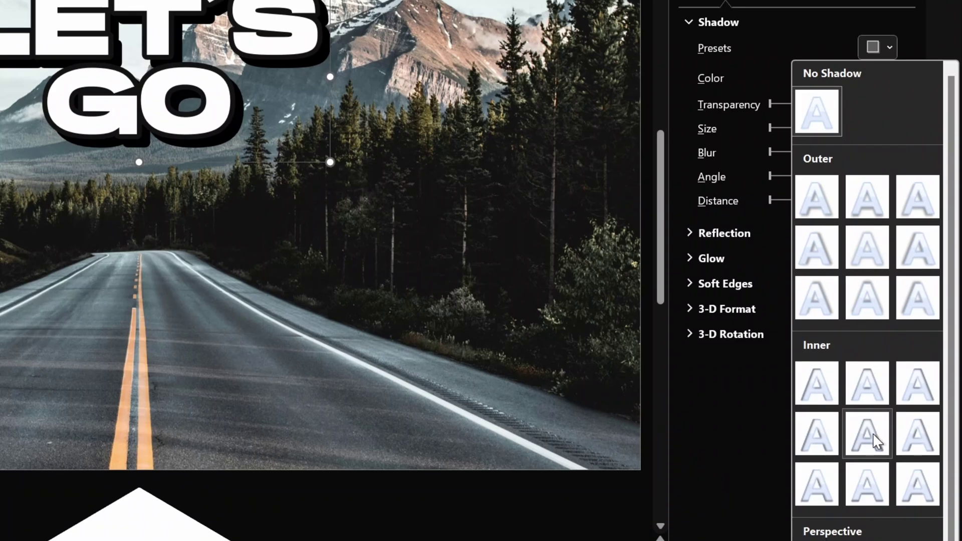
{"action": "left_click", "coordinate": [878, 444]}
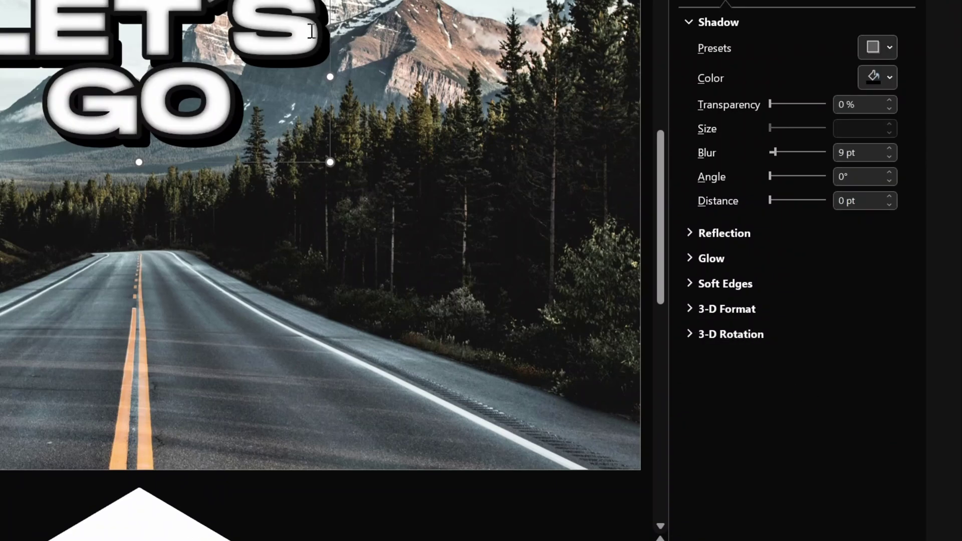
Color the inner text shadow with the orange sampled from the road's center line and set its blur to 27 pt
{"action": "left_click", "coordinate": [879, 77]}
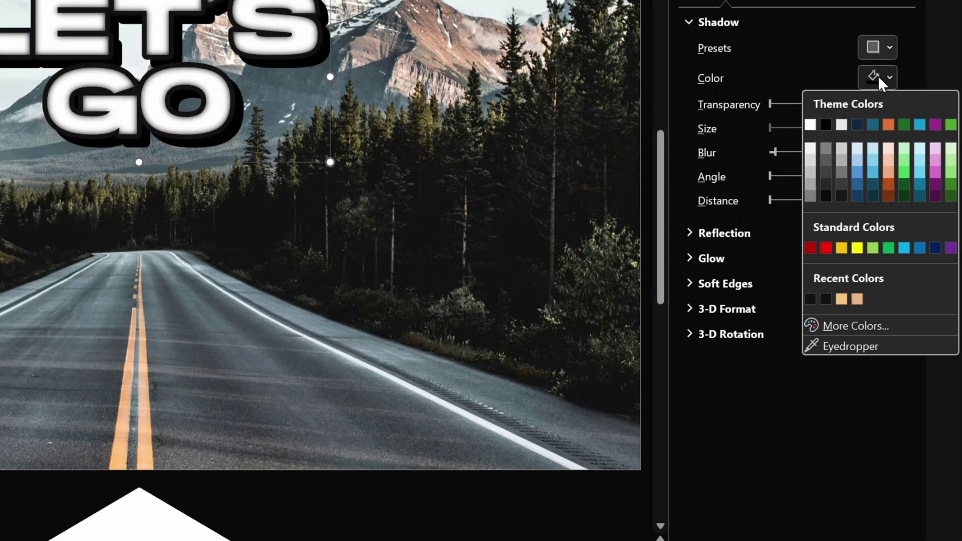
{"action": "left_click", "coordinate": [848, 359]}
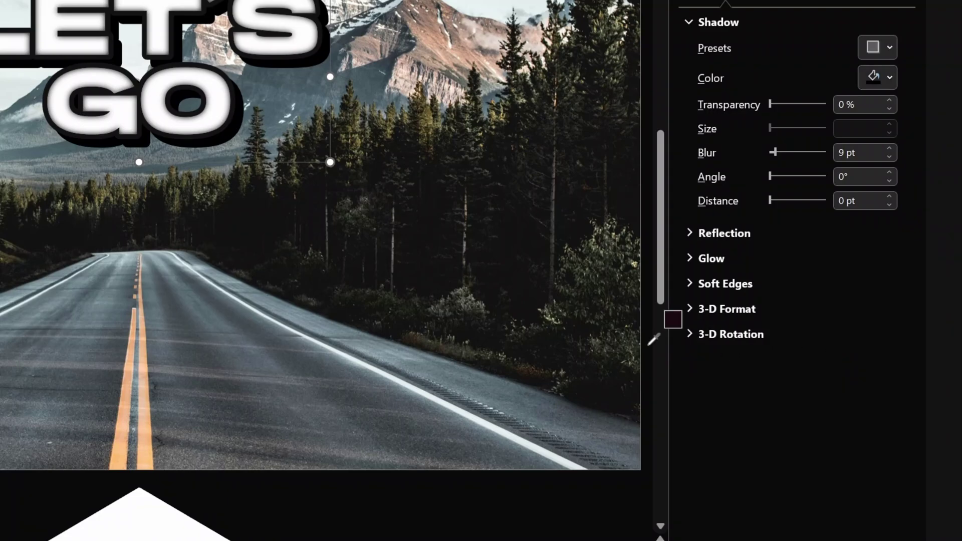
{"action": "left_click", "coordinate": [146, 450]}
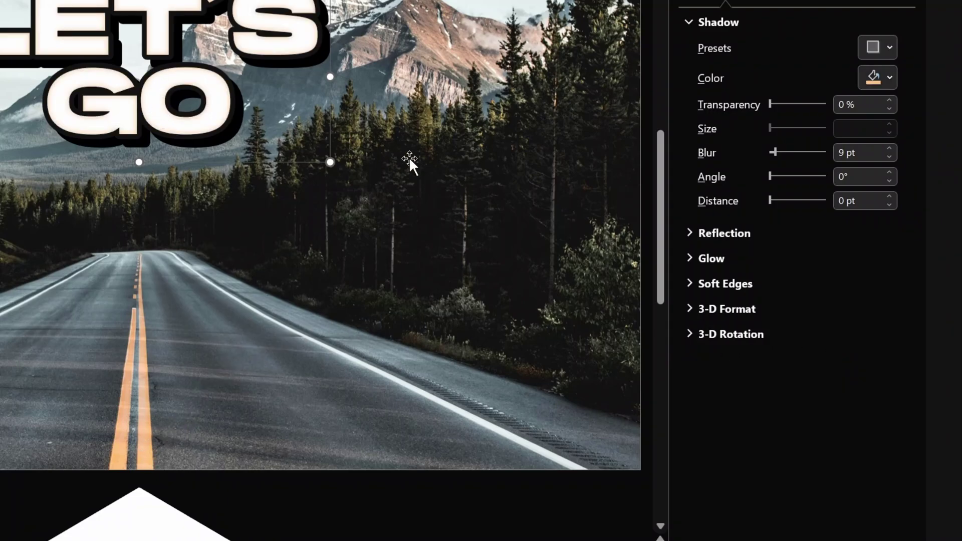
{"action": "mouse_move", "coordinate": [775, 151]}
{"action": "left_mouse_down"}
{"action": "mouse_move", "coordinate": [792, 155]}
{"action": "mouse_move", "coordinate": [783, 152]}
{"action": "left_mouse_up"}
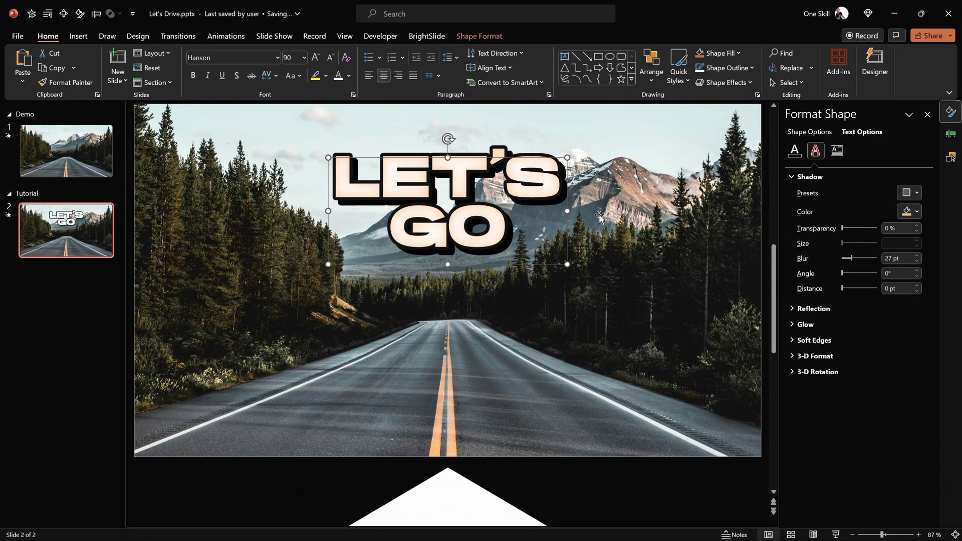
Play the current slide as a slide show to check the styled title together with the moving arrows
{"action": "left_click", "coordinate": [599, 217]}
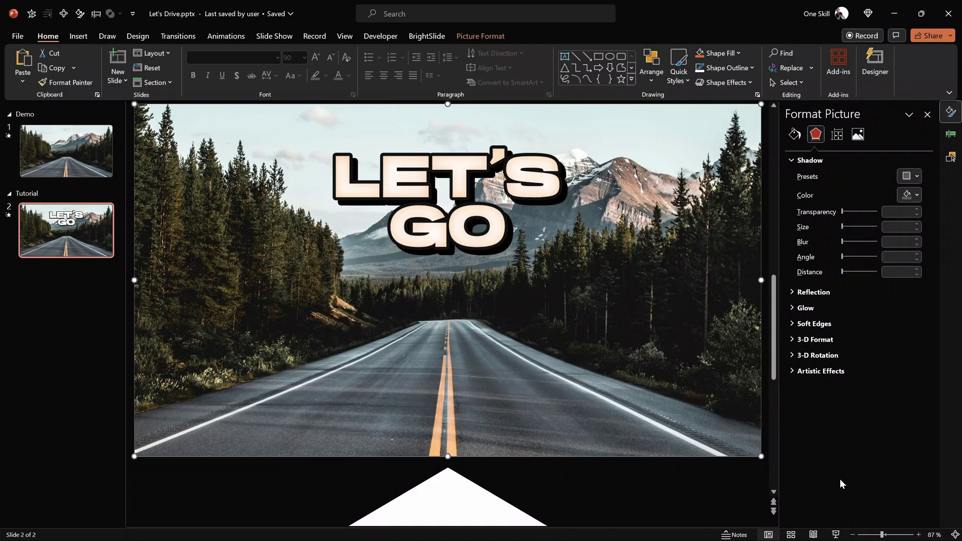
{"action": "left_click", "coordinate": [836, 535]}
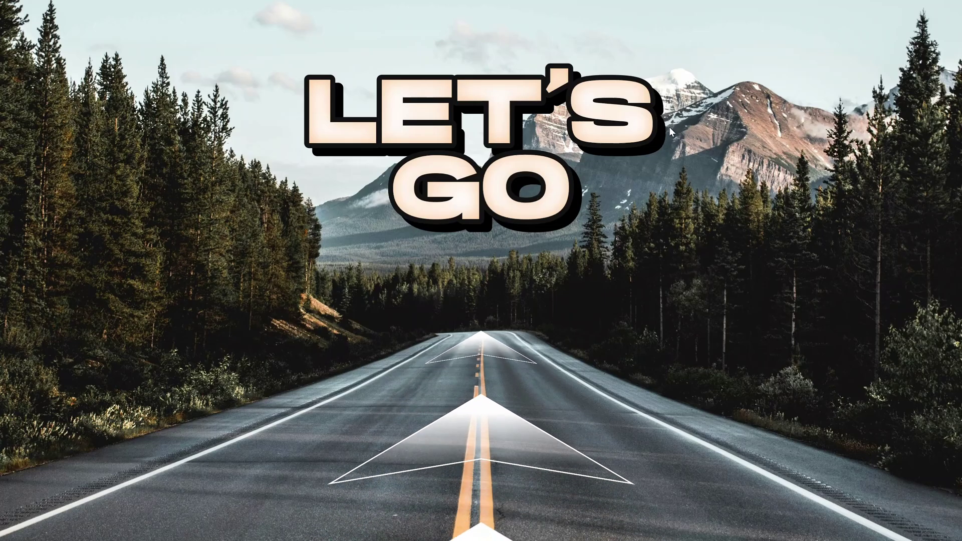
{"action": "key", "text": "Escape"}
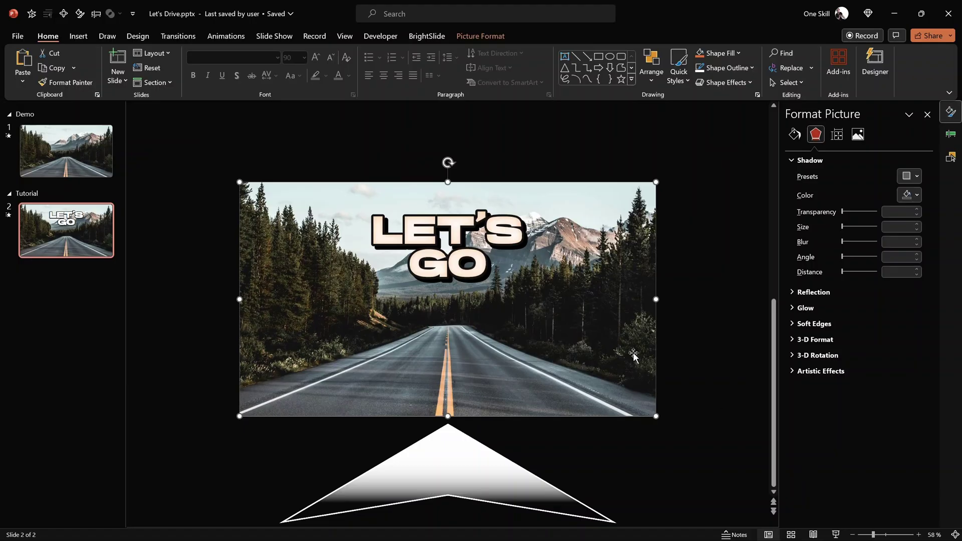
Group the plain and outlined title text boxes into one object and shift the group slightly up over the mountains
{"action": "left_click_drag", "start_coordinate": [336, 139], "coordinate": [569, 317]}
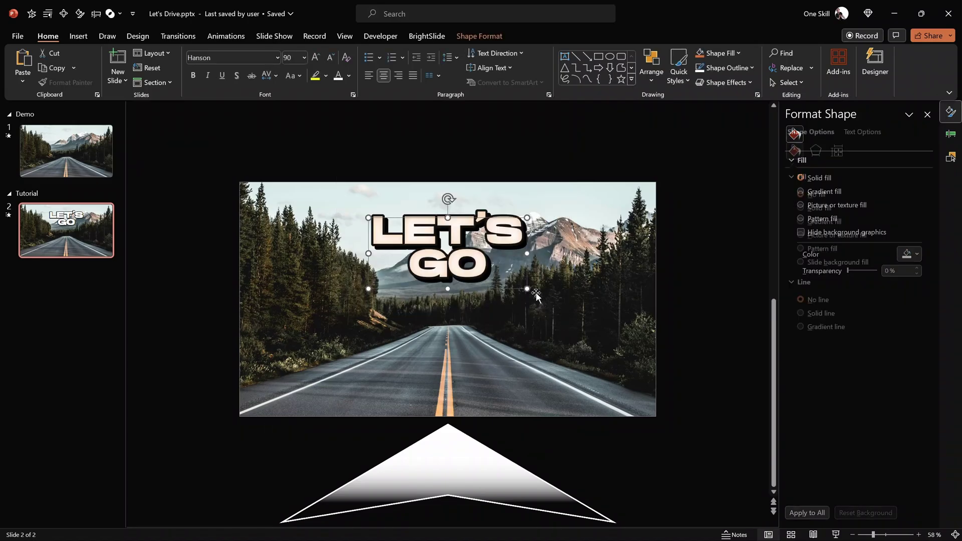
{"action": "right_click", "coordinate": [527, 243]}
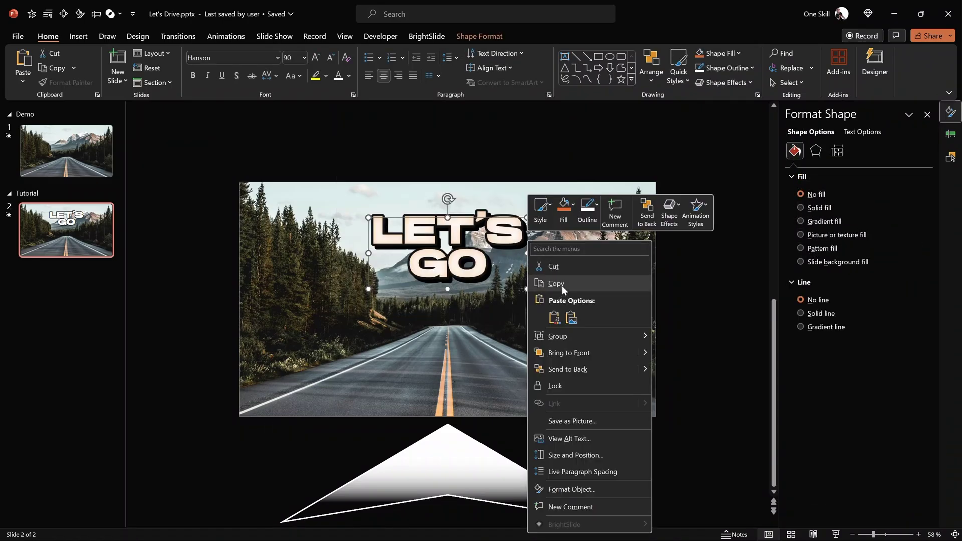
{"action": "mouse_move", "coordinate": [566, 335]}
{"action": "left_click", "coordinate": [674, 340]}
{"action": "mouse_move", "coordinate": [532, 266]}
{"action": "left_mouse_down"}
{"action": "mouse_move", "coordinate": [552, 171]}
{"action": "mouse_move", "coordinate": [543, 254]}
{"action": "left_mouse_up"}
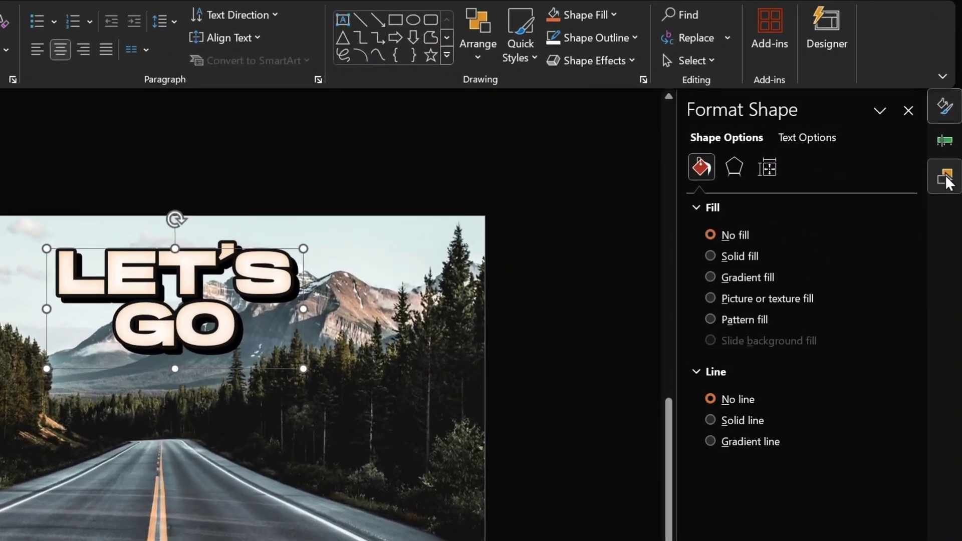
Collapse the title group in the object list and display the slide's list of animations
{"action": "left_click", "coordinate": [947, 180]}
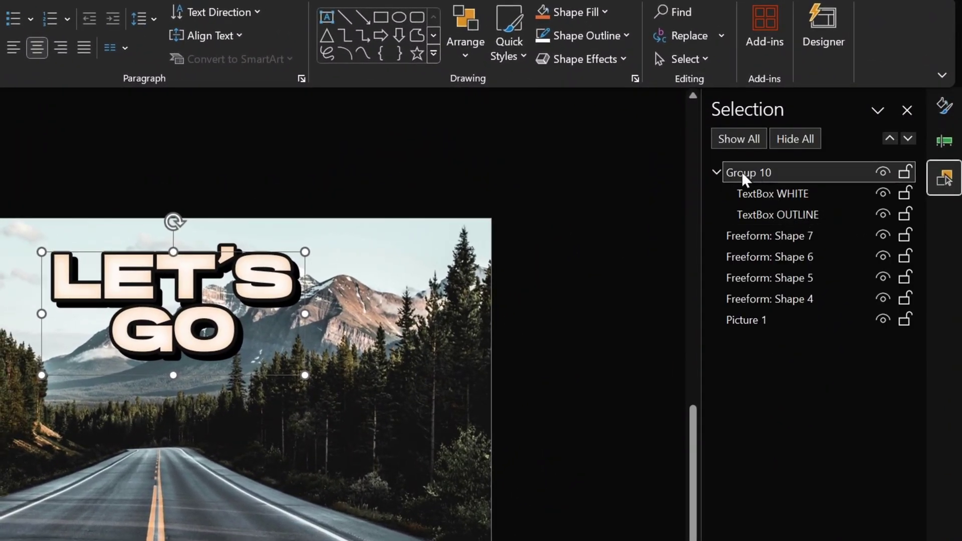
{"action": "left_click", "coordinate": [717, 174]}
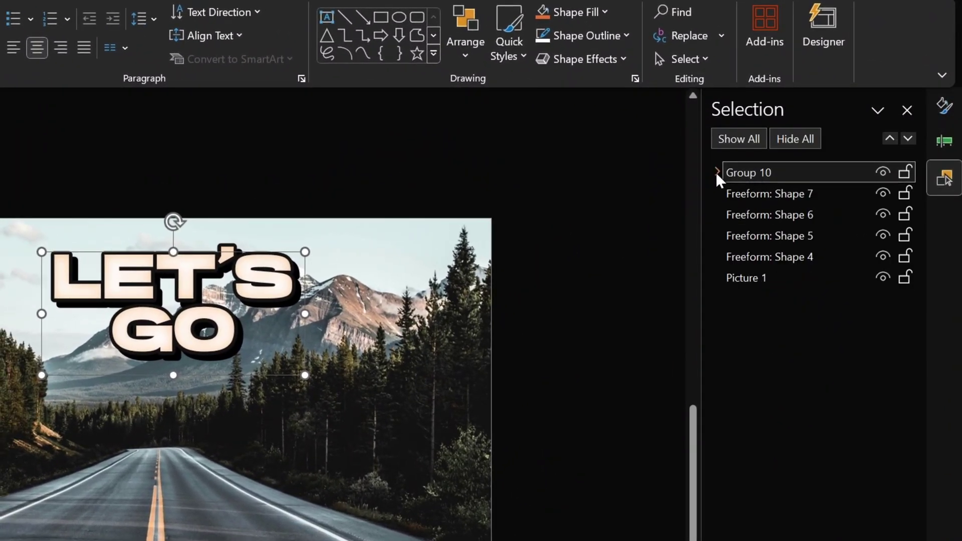
{"action": "left_click", "coordinate": [945, 141]}
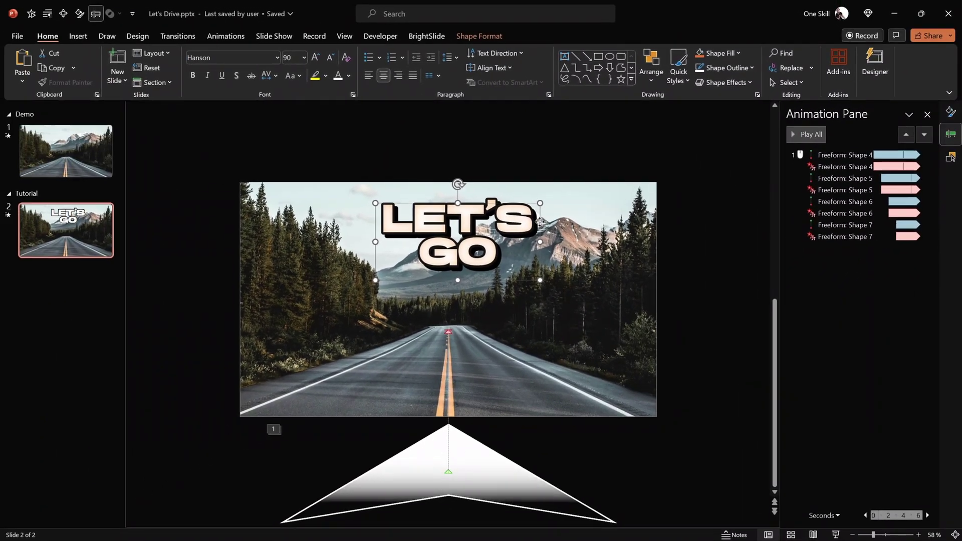
Enlarge the grouped title's text to font size 166 and move it off the slide, centered above the photo
{"action": "left_click", "coordinate": [109, 38]}
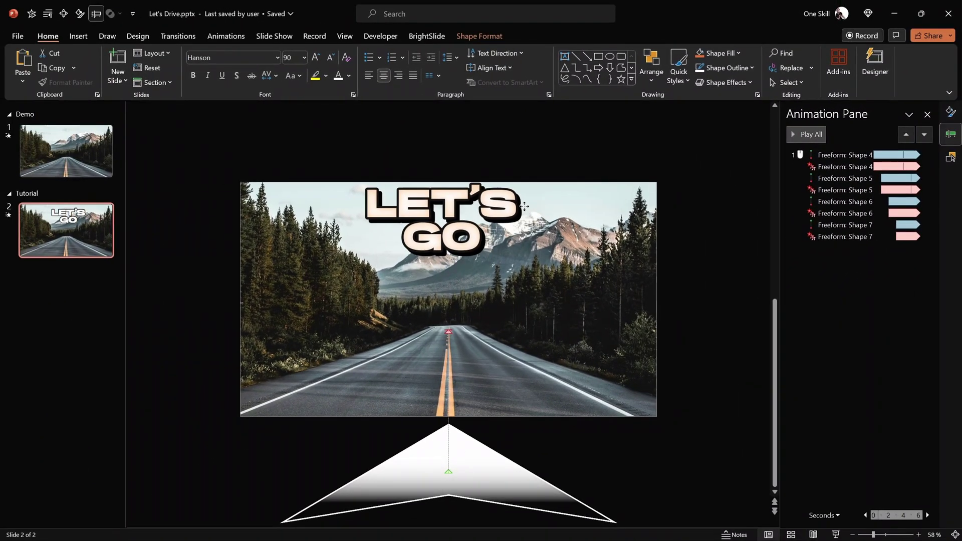
{"action": "left_click", "coordinate": [317, 58]}
{"action": "left_click", "coordinate": [316, 58]}
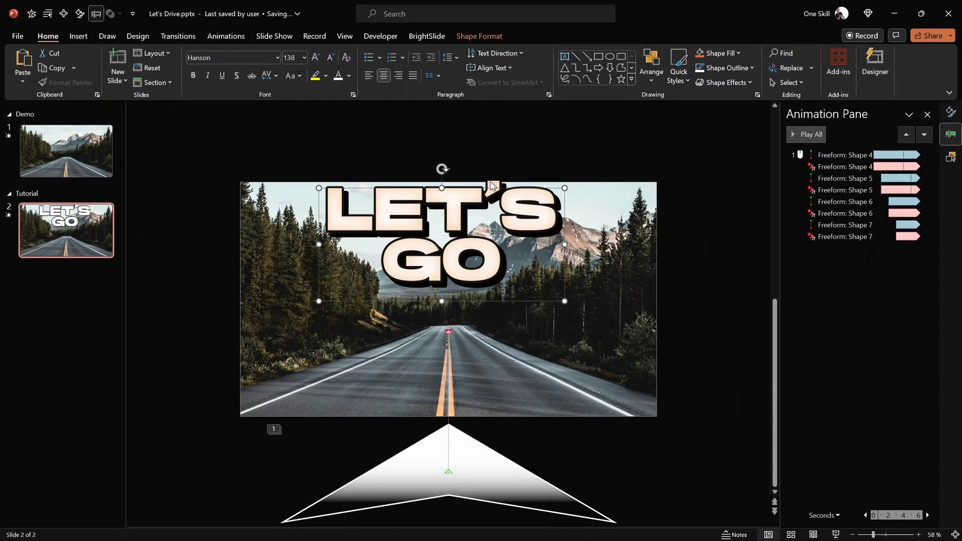
{"action": "left_click", "coordinate": [316, 59]}
{"action": "left_click_drag", "start_coordinate": [595, 281], "coordinate": [596, 161]}
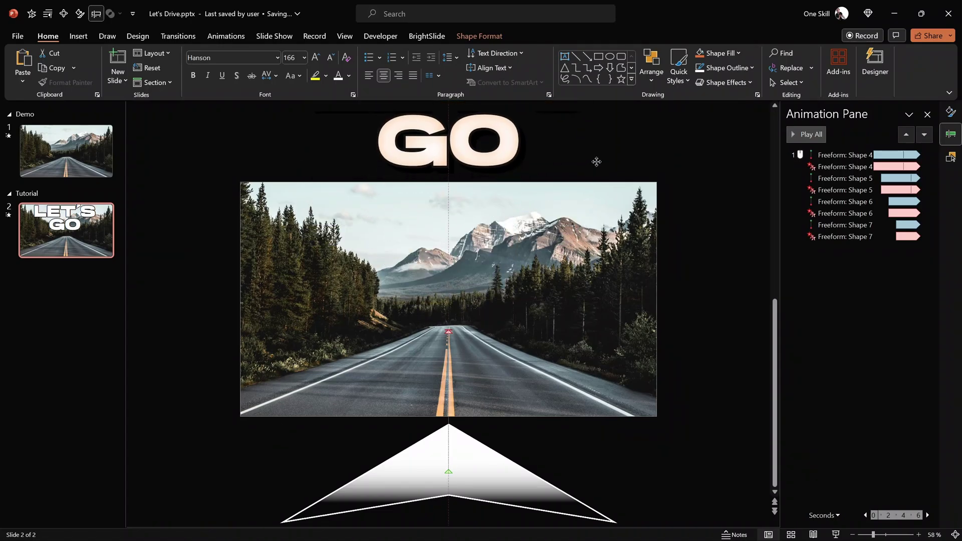
Pick up the animations of the arrow below the slide with the Animation Painter
{"action": "left_click", "coordinate": [474, 459]}
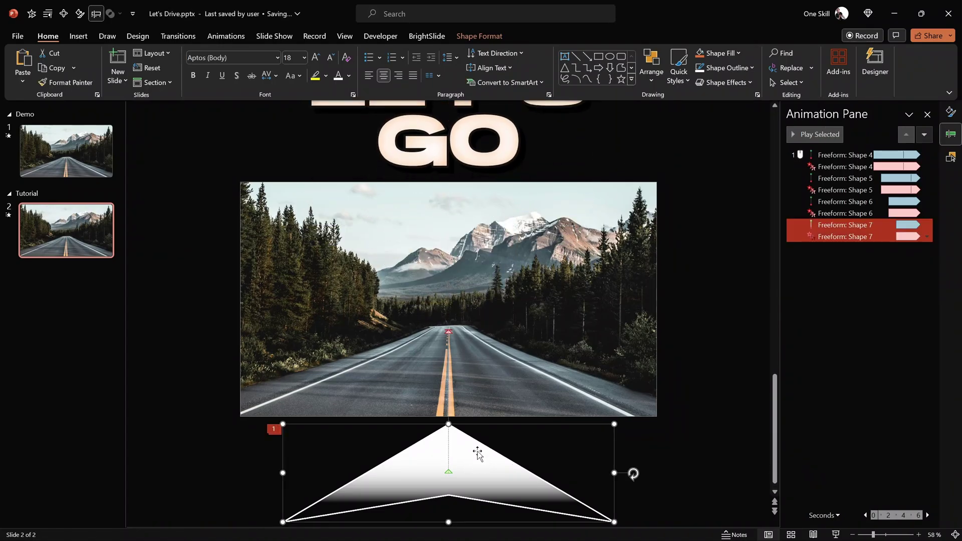
{"action": "left_click", "coordinate": [226, 36]}
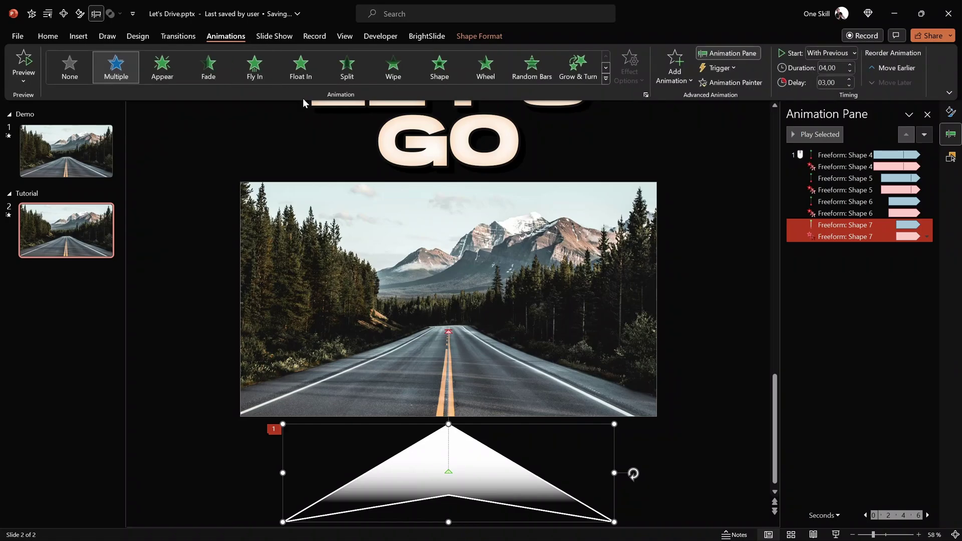
{"action": "left_click", "coordinate": [730, 83]}
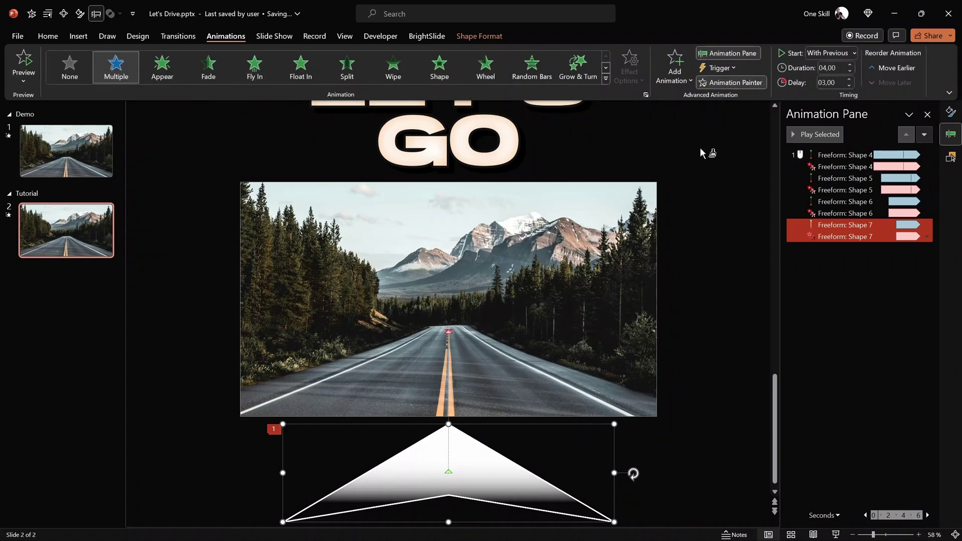